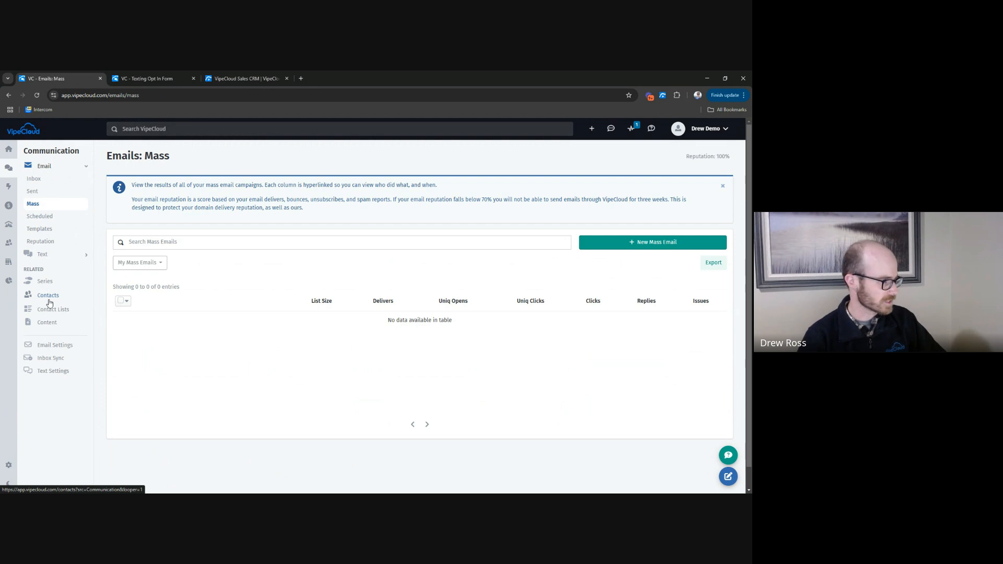
Open the text settings and go to the Registry stage of the texting setup.
{"action": "left_click", "coordinate": [62, 371]}
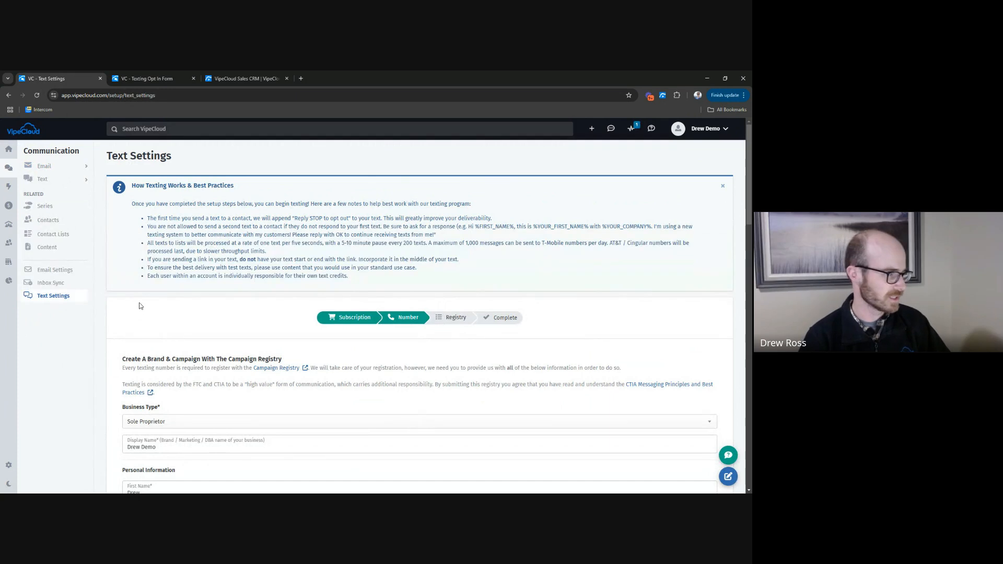
{"action": "scroll", "coordinate": [148, 290], "scroll_direction": "down", "scroll_amount": 2}
{"action": "scroll", "coordinate": [148, 291], "scroll_direction": "down", "scroll_amount": 1}
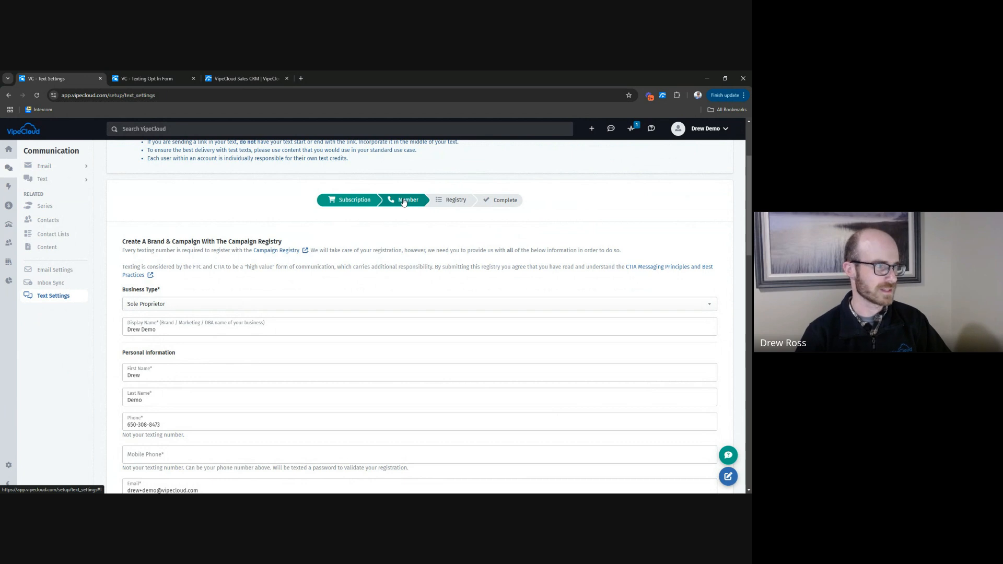
{"action": "left_click", "coordinate": [456, 206]}
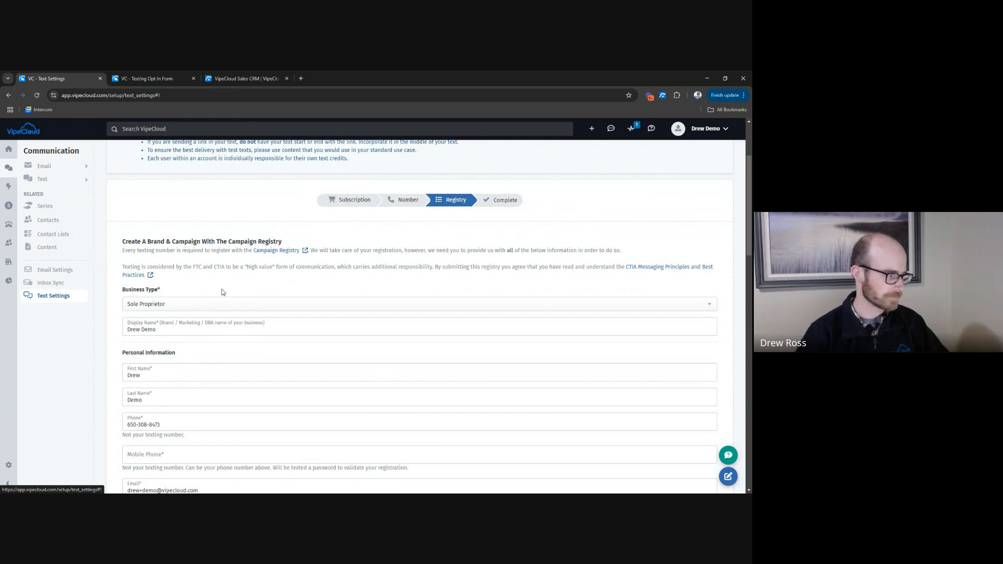
Set the business type for the campaign registry to Private Company.
{"action": "scroll", "coordinate": [244, 262], "scroll_direction": "down", "scroll_amount": 1}
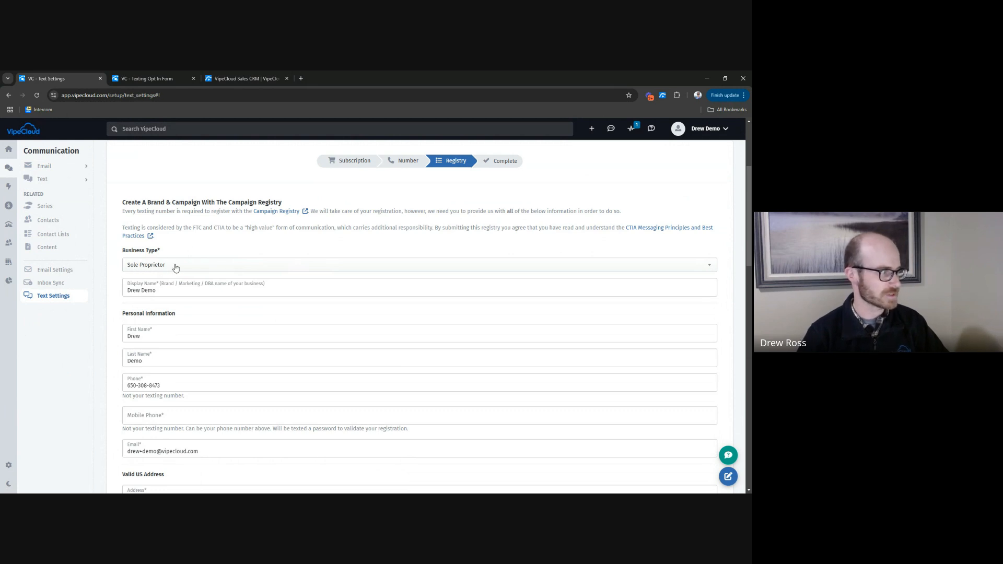
{"action": "left_click", "coordinate": [213, 268]}
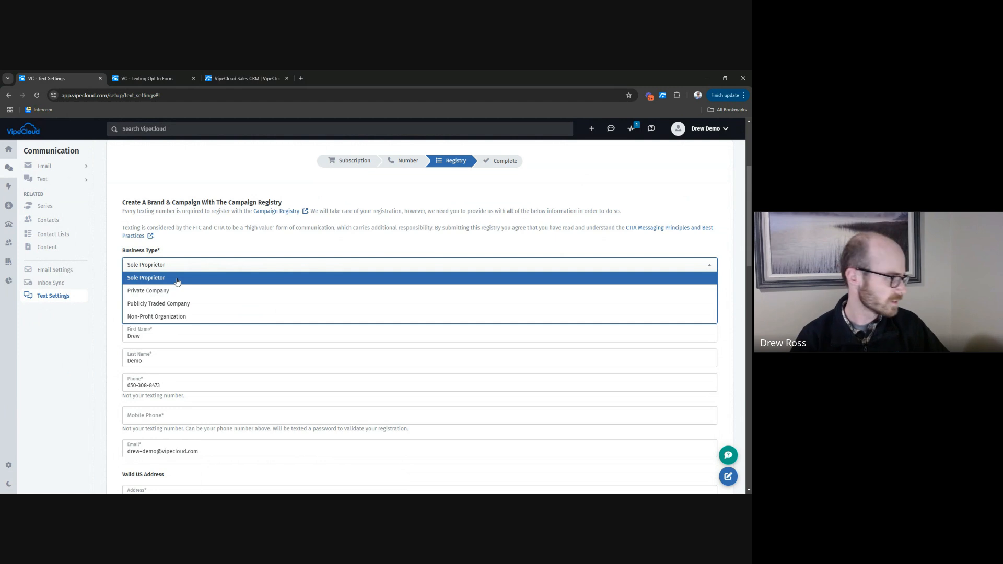
{"action": "left_click", "coordinate": [153, 291]}
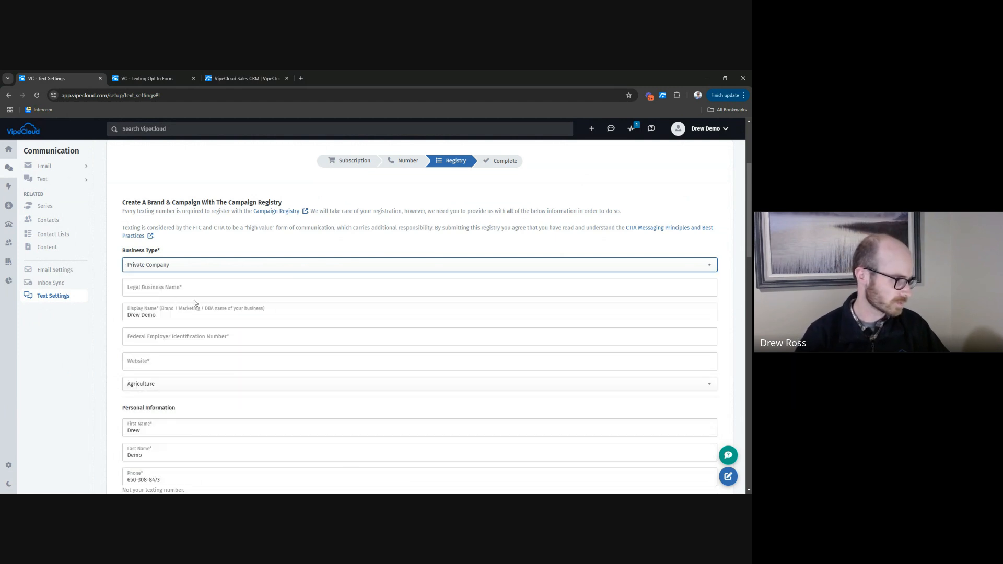
Review the legal business name, display name, Federal Employer Identification Number and website fields.
{"action": "left_click", "coordinate": [153, 290]}
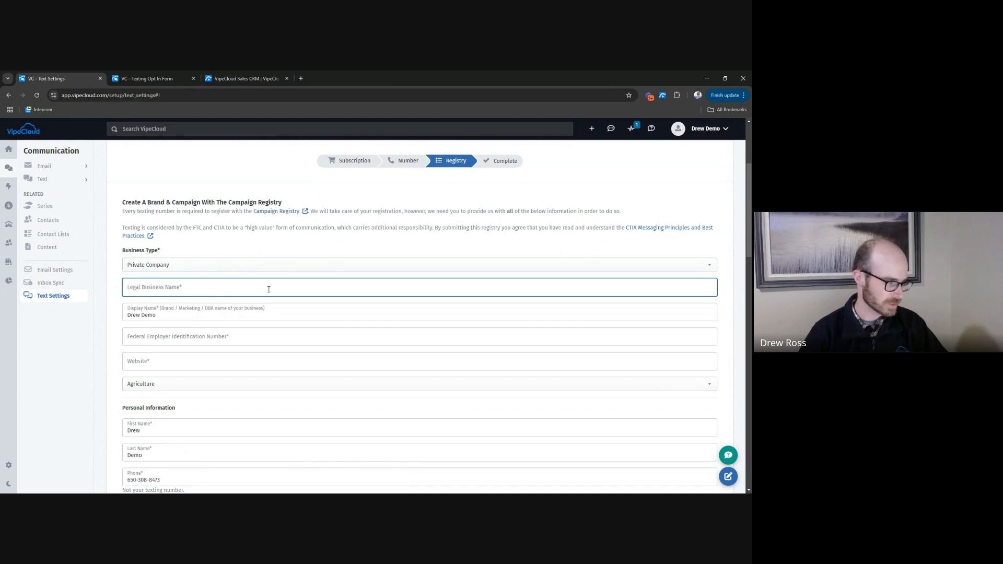
{"action": "left_click", "coordinate": [143, 315]}
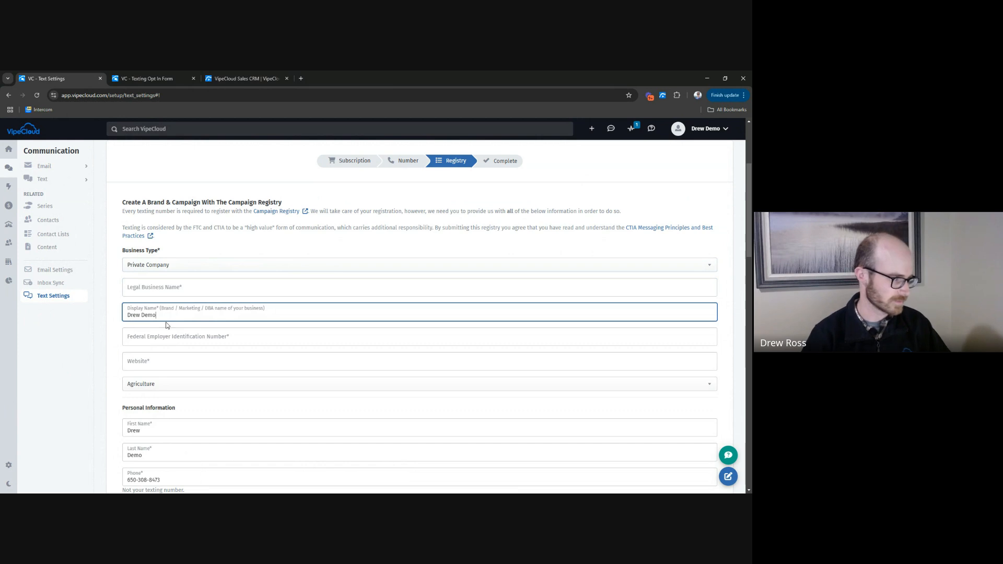
{"action": "left_click", "coordinate": [165, 344]}
{"action": "scroll", "coordinate": [164, 334], "scroll_direction": "down", "scroll_amount": 1}
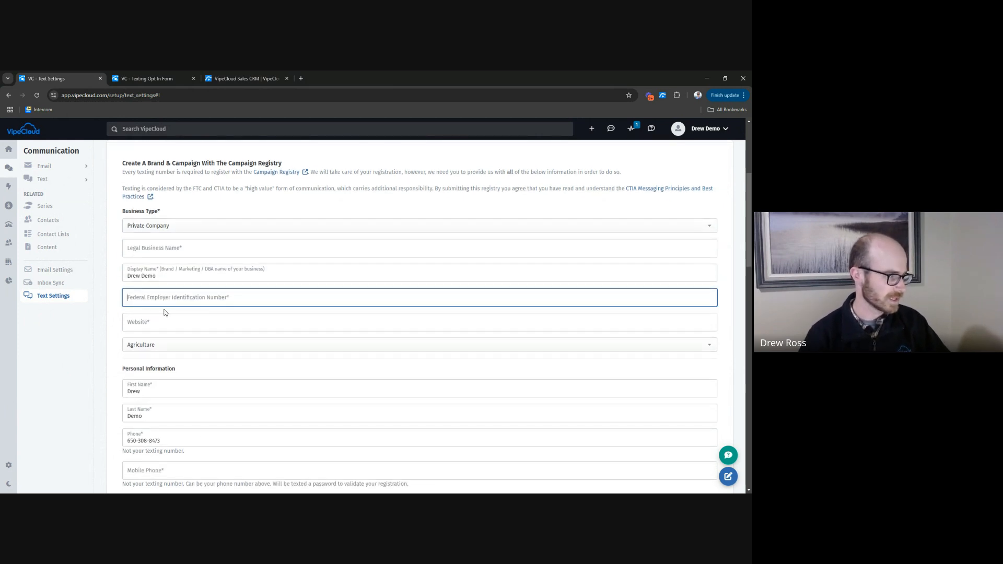
{"action": "left_click", "coordinate": [162, 328]}
{"action": "scroll", "coordinate": [165, 324], "scroll_direction": "down", "scroll_amount": 1}
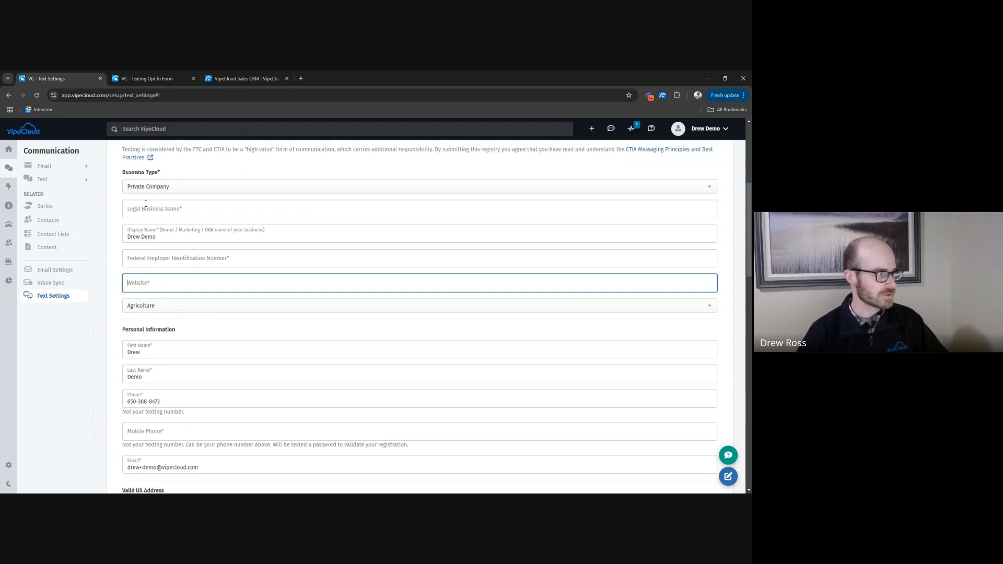
Set the company's industry to Information Technology Services.
{"action": "left_click", "coordinate": [181, 305]}
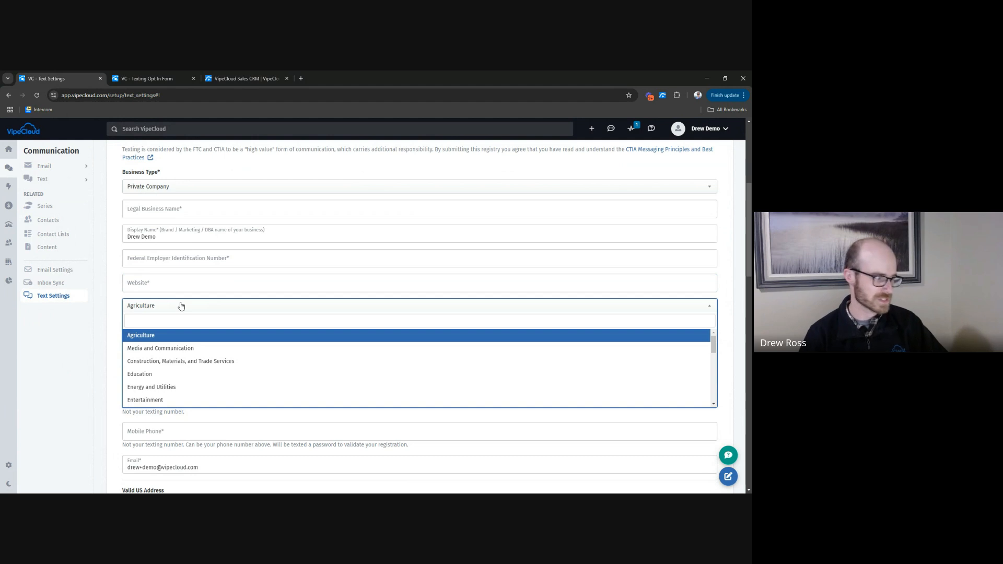
{"action": "scroll", "coordinate": [219, 385], "scroll_direction": "down", "scroll_amount": 3}
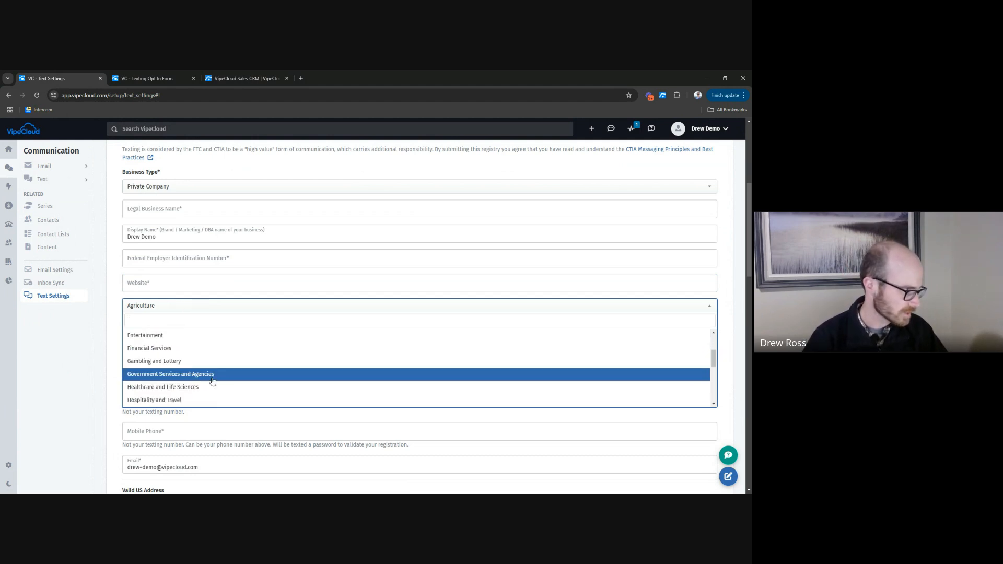
{"action": "scroll", "coordinate": [212, 381], "scroll_direction": "down", "scroll_amount": 3}
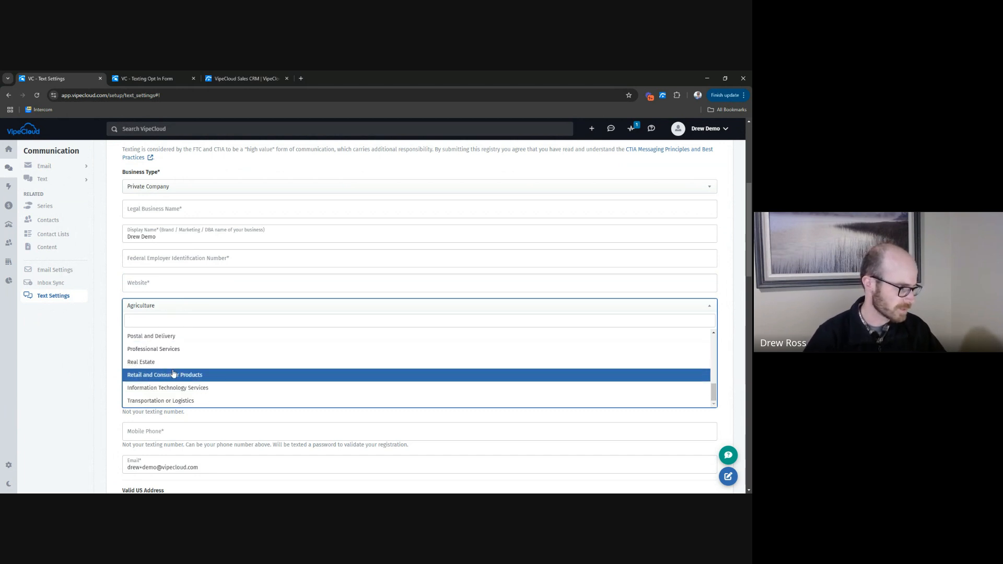
{"action": "left_click", "coordinate": [224, 395]}
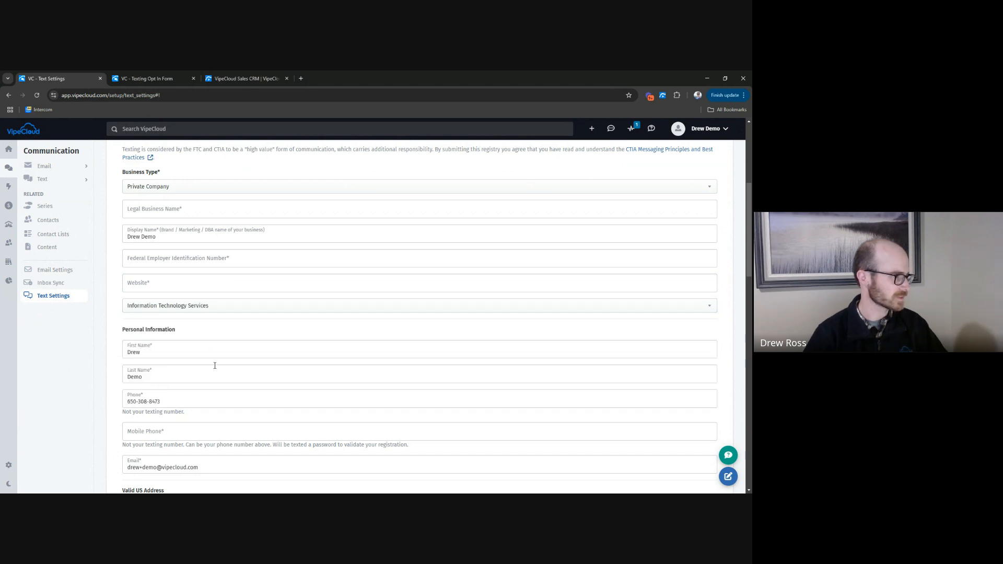
Review the personal information fields, the notes under both phone fields, the email field and the US address section.
{"action": "scroll", "coordinate": [135, 327], "scroll_direction": "down", "scroll_amount": 1}
{"action": "scroll", "coordinate": [136, 327], "scroll_direction": "down", "scroll_amount": 2}
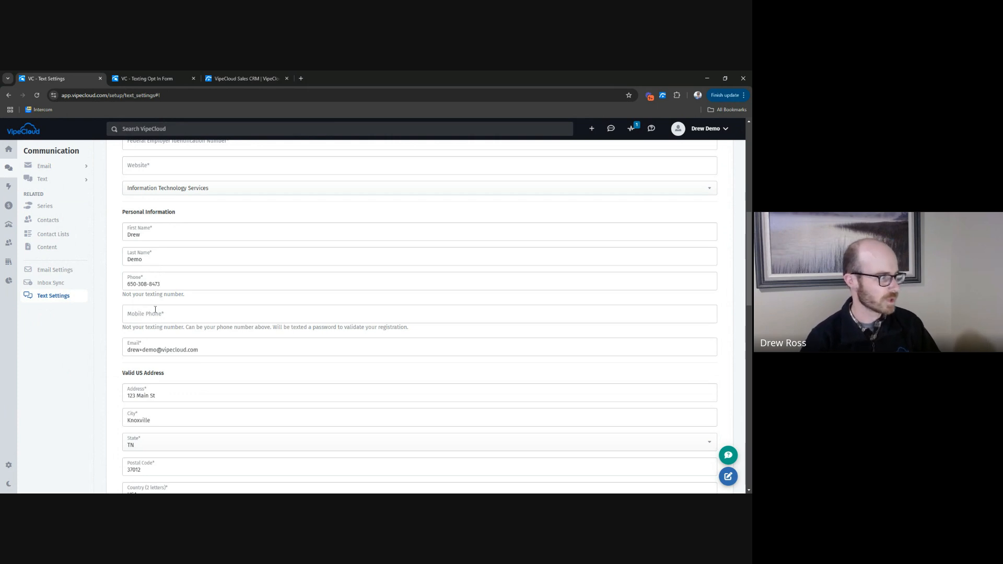
{"action": "left_click_drag", "start_coordinate": [122, 294], "coordinate": [199, 298]}
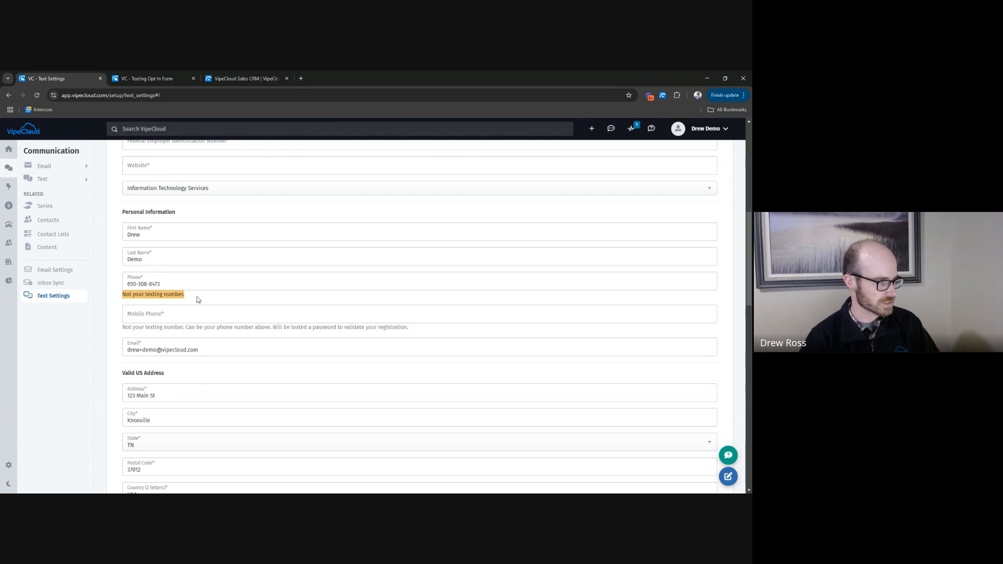
{"action": "left_click", "coordinate": [199, 299]}
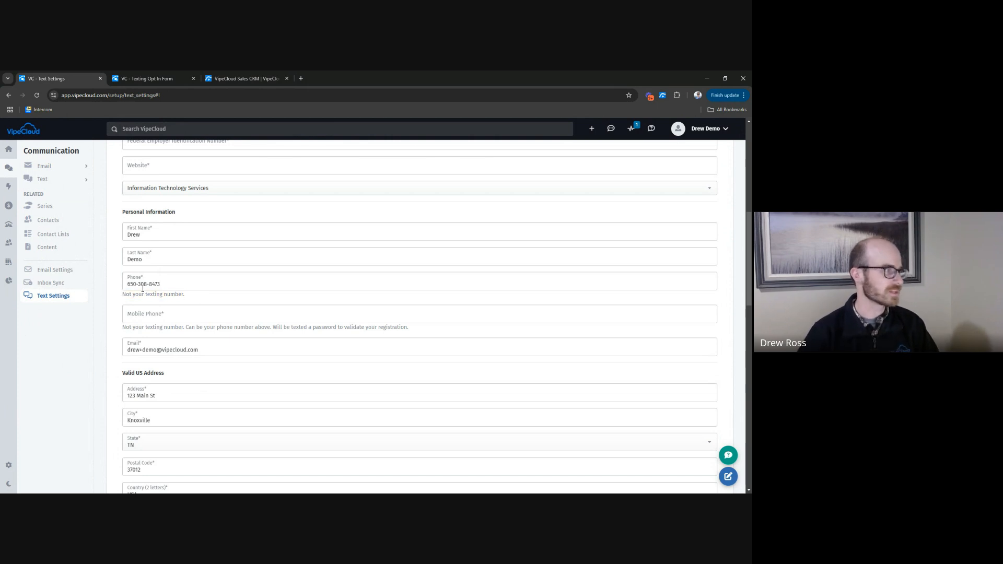
{"action": "left_click_drag", "start_coordinate": [133, 294], "coordinate": [201, 294]}
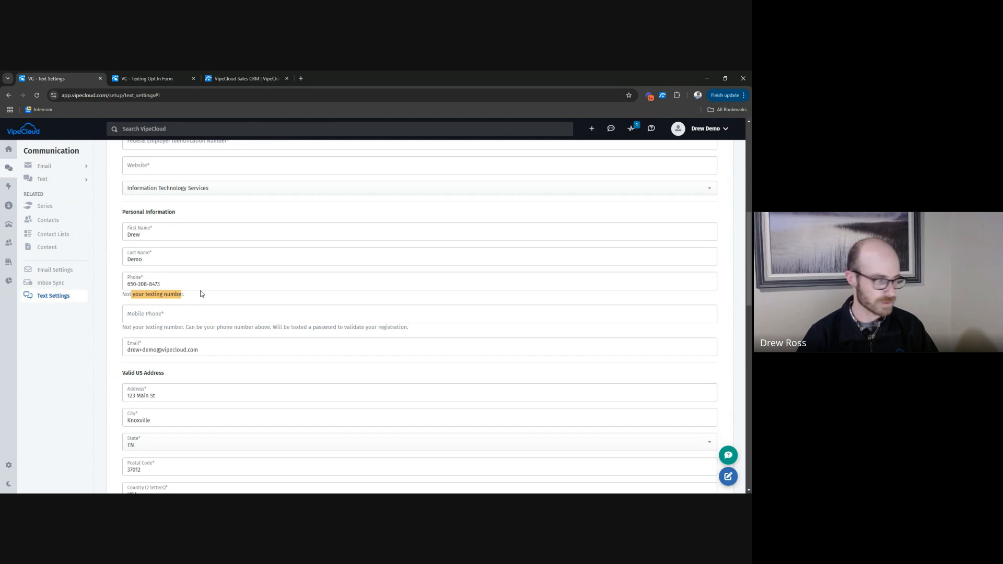
{"action": "left_click", "coordinate": [196, 296]}
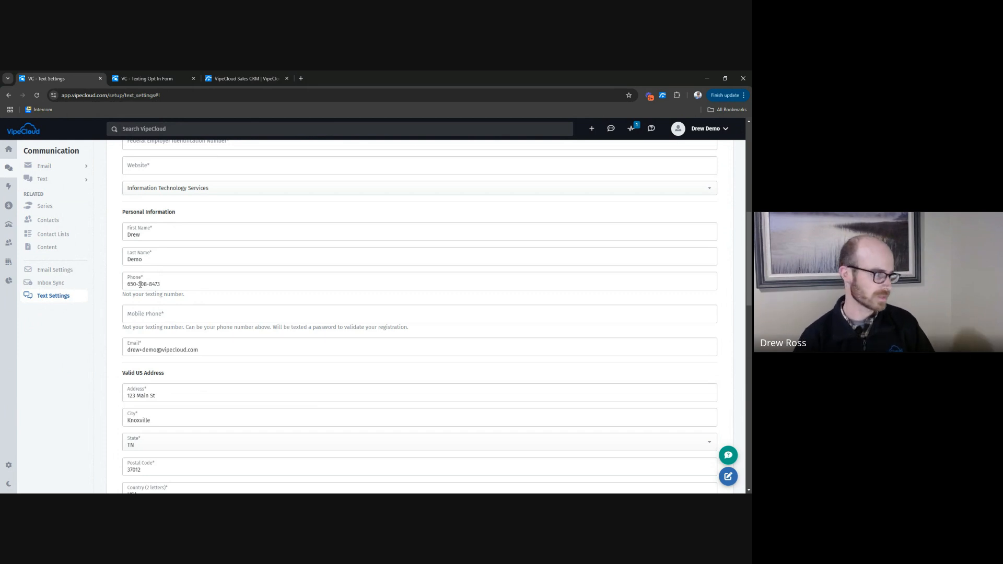
{"action": "left_click", "coordinate": [141, 313]}
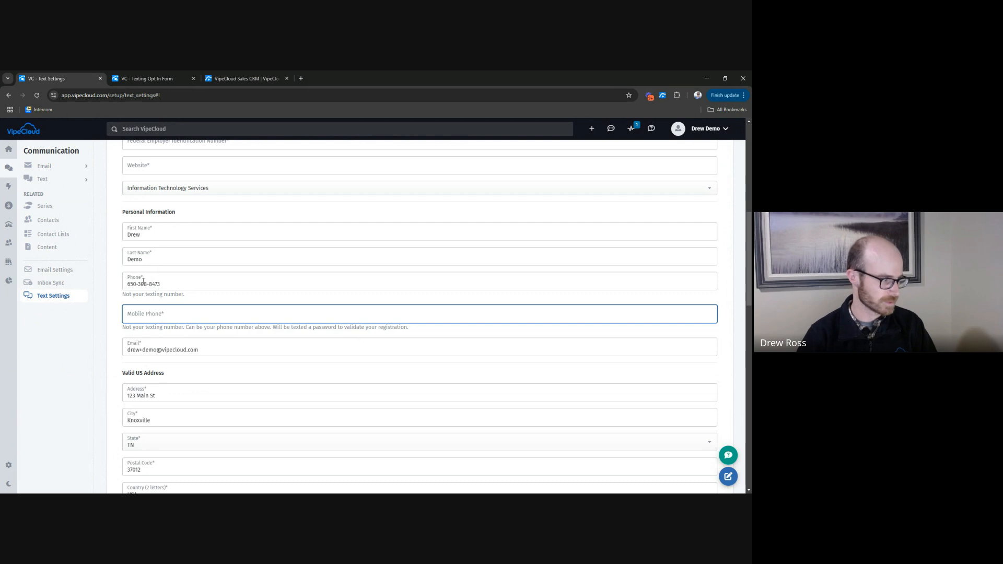
{"action": "left_click_drag", "start_coordinate": [131, 349], "coordinate": [201, 350]}
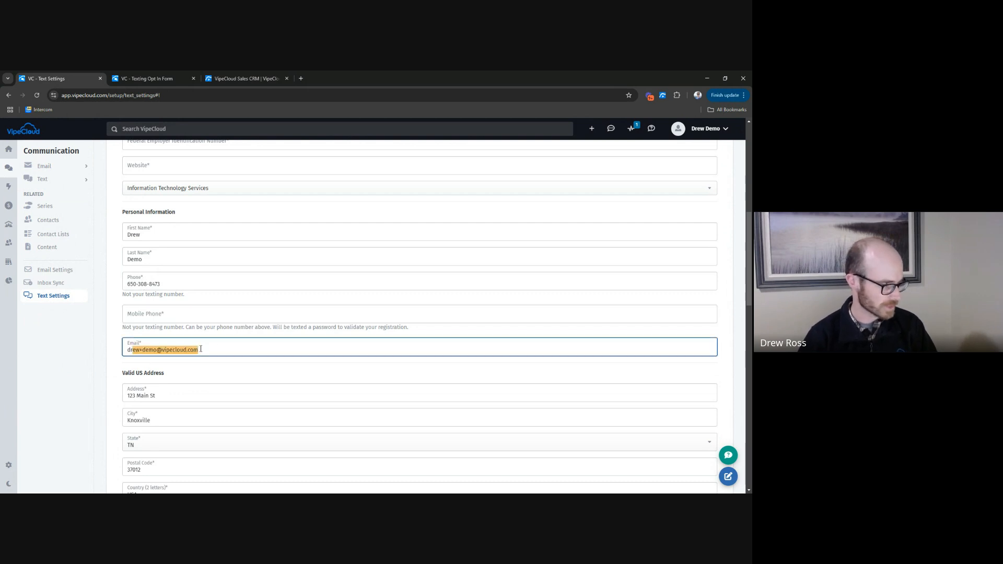
{"action": "left_click", "coordinate": [200, 351]}
{"action": "scroll", "coordinate": [164, 347], "scroll_direction": "down", "scroll_amount": 4}
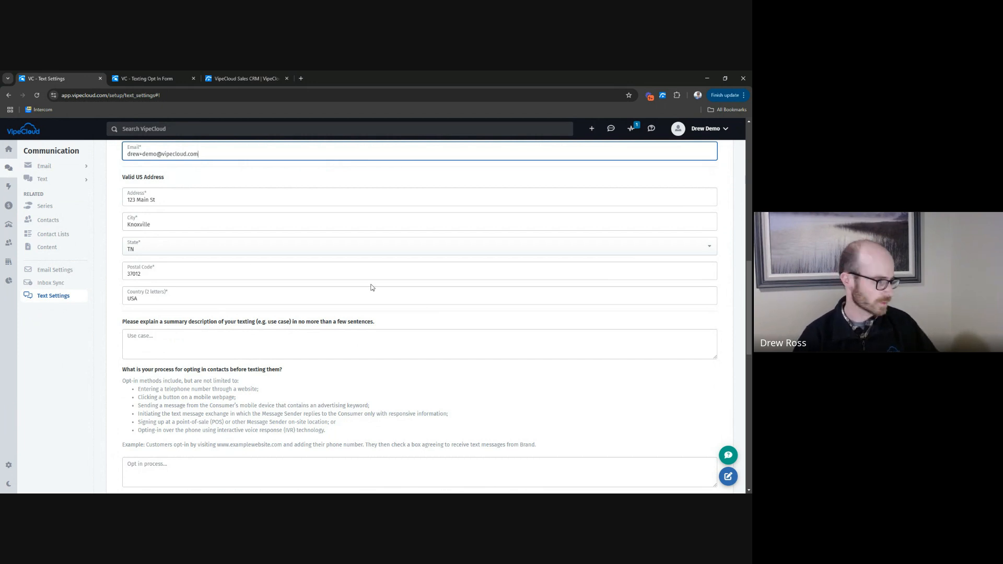
{"action": "scroll", "coordinate": [139, 255], "scroll_direction": "down", "scroll_amount": 1}
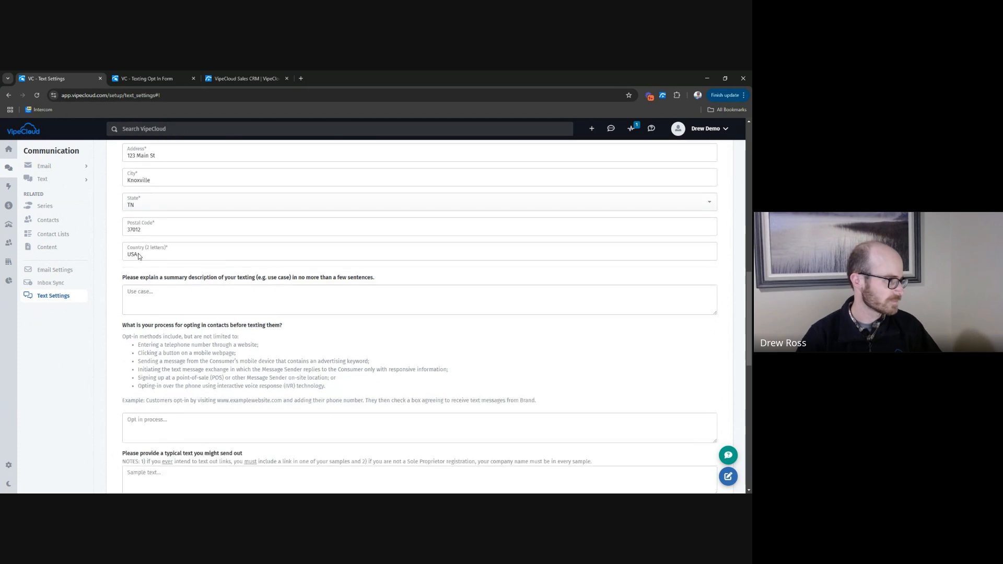
{"action": "scroll", "coordinate": [139, 256], "scroll_direction": "down", "scroll_amount": 1}
{"action": "scroll", "coordinate": [152, 251], "scroll_direction": "up", "scroll_amount": 1}
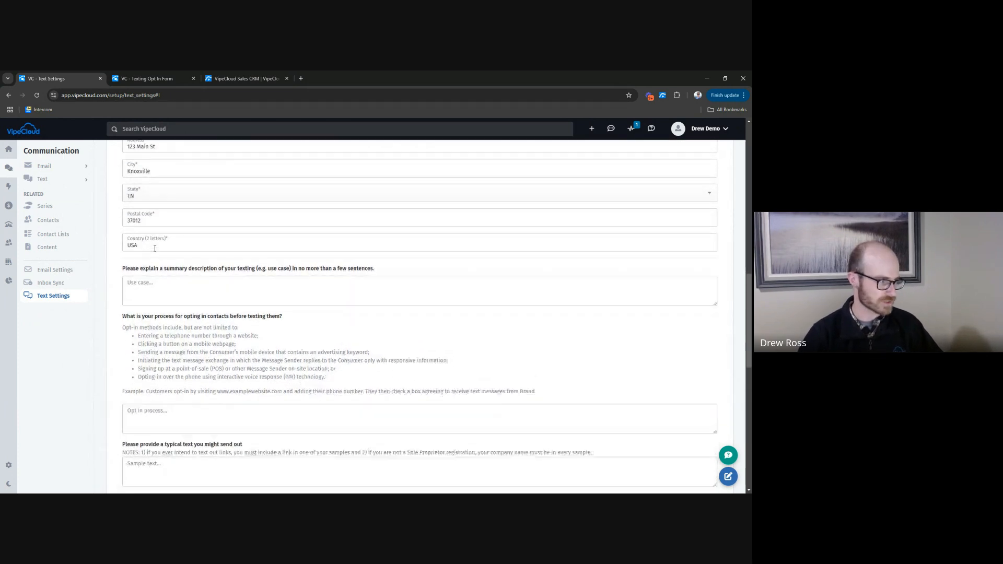
{"action": "scroll", "coordinate": [155, 248], "scroll_direction": "down", "scroll_amount": 1}
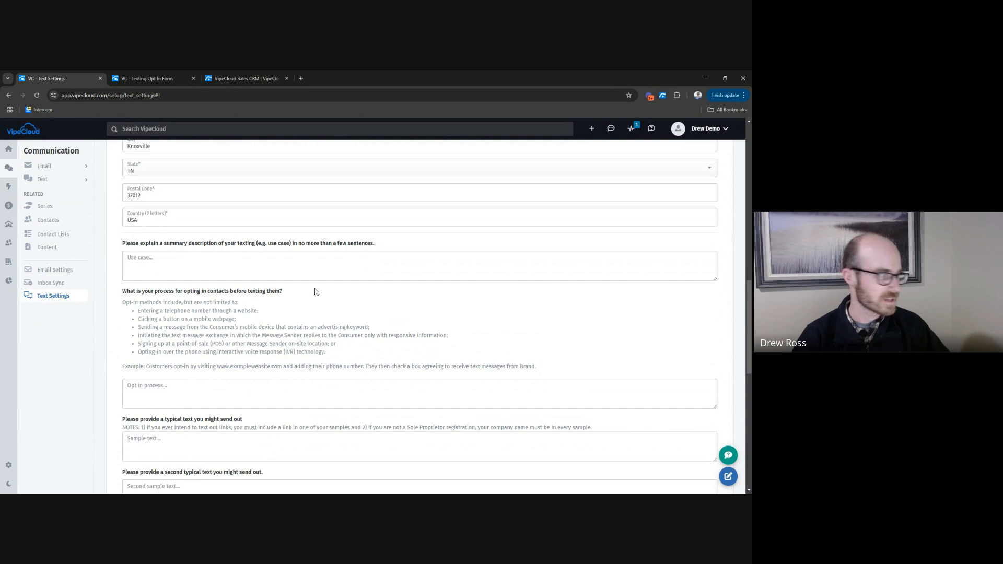
Fill in the texting use case: SMS about software releases and newsletters for existing customers, plus an option for prospects who opt in, starting with a capital "We".
{"action": "left_click", "coordinate": [177, 259]}
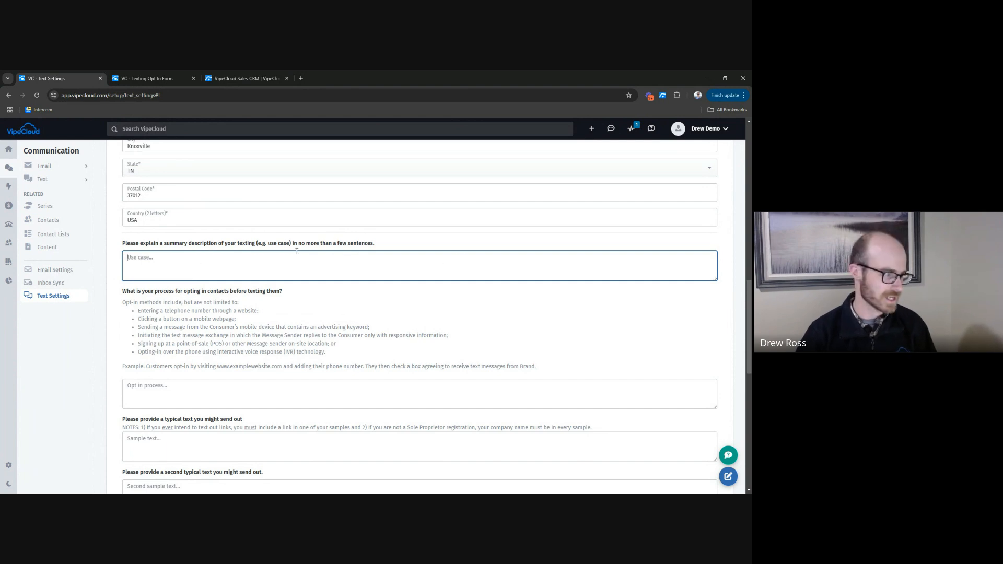
{"action": "left_click_drag", "start_coordinate": [299, 244], "coordinate": [386, 238]}
{"action": "left_click", "coordinate": [387, 242]}
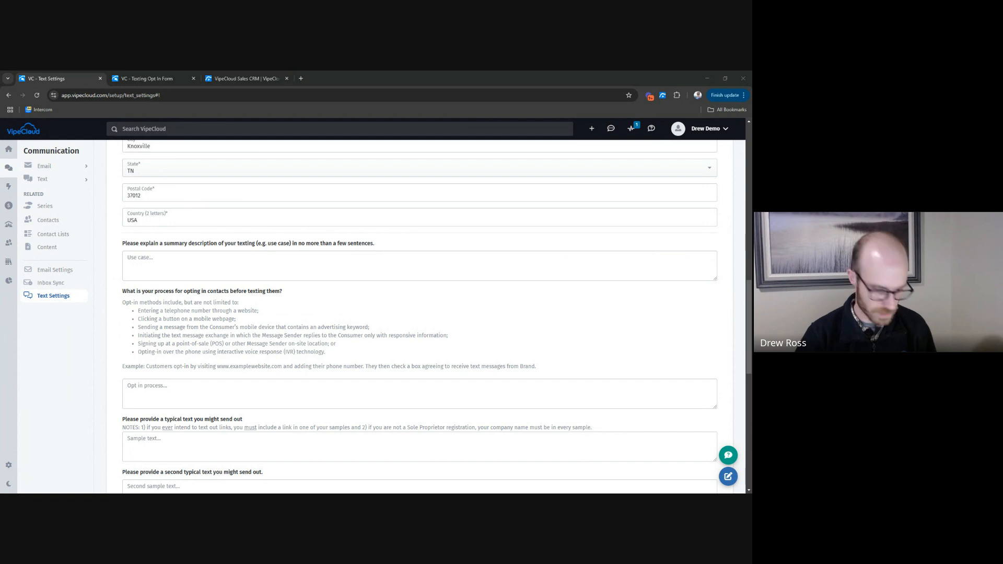
{"action": "left_click", "coordinate": [253, 264]}
{"action": "type", "text": "we use sms as a way to communicate with existing customers about our latest software releases and newsletters if sms is their preference. We also give sms as an option to communicate with prospective customers if they opt in"}
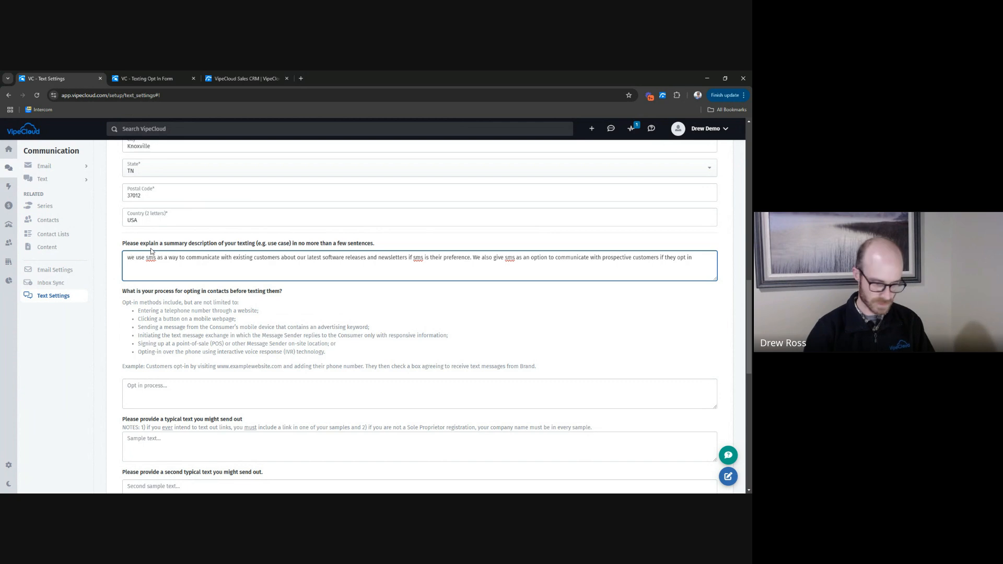
{"action": "key", "text": "BackSpace"}
{"action": "type", "text": "W"}
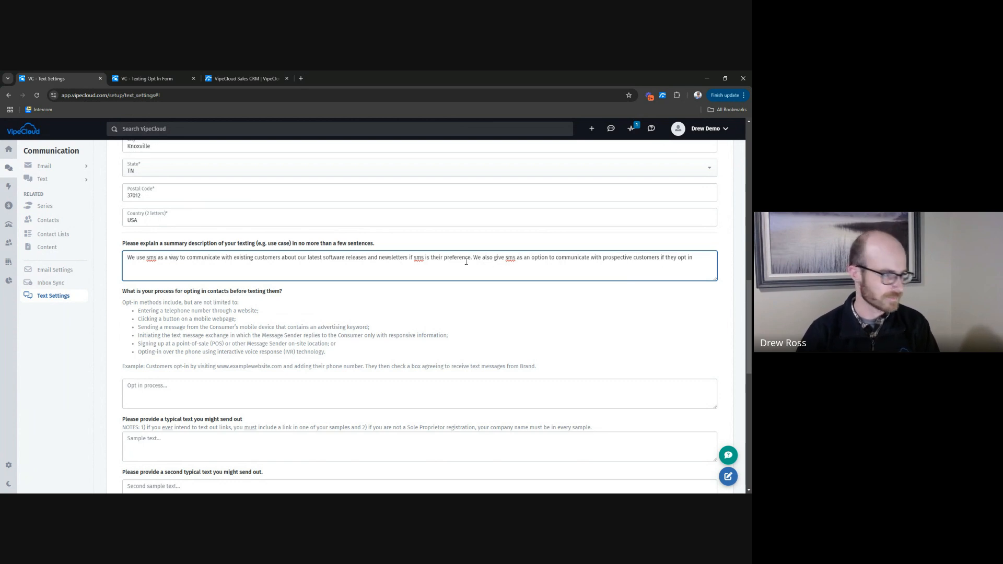
{"action": "left_click_drag", "start_coordinate": [470, 259], "coordinate": [603, 258]}
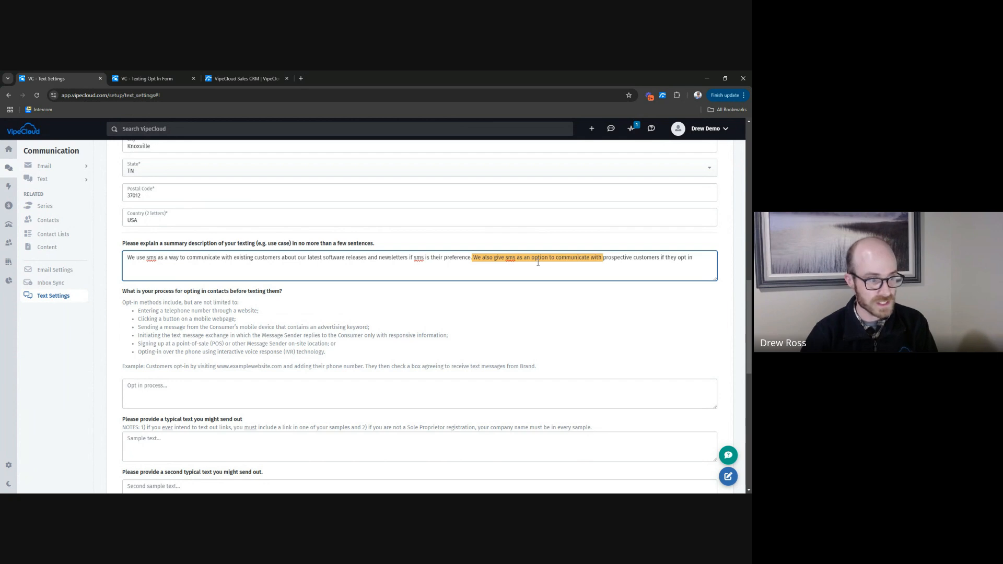
{"action": "left_click", "coordinate": [536, 259]}
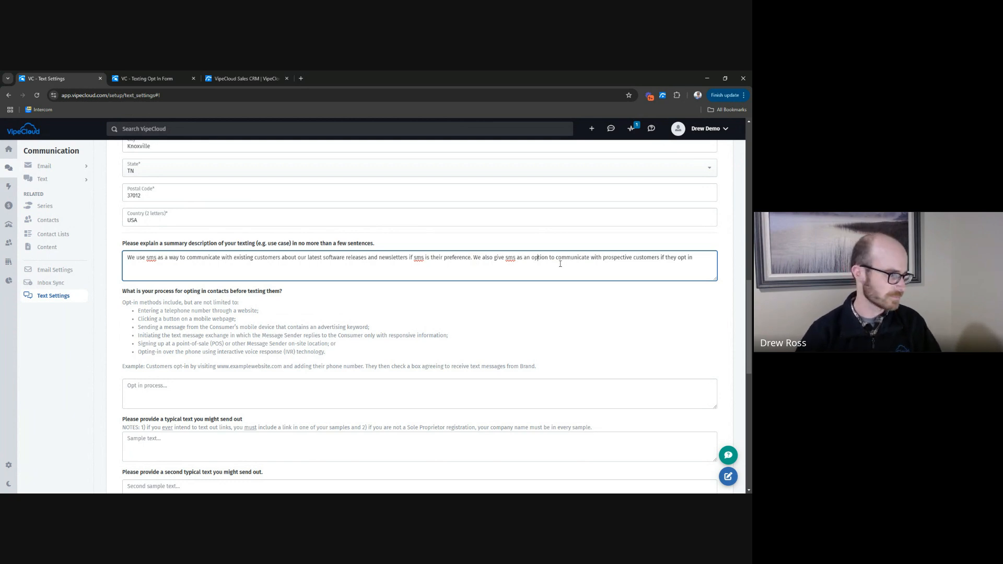
Fill in the opt-in process with the request-a-demo and newsletter sign-up forms offering an SMS checkbox, without a blank line between the sentences.
{"action": "scroll", "coordinate": [331, 273], "scroll_direction": "down", "scroll_amount": 1}
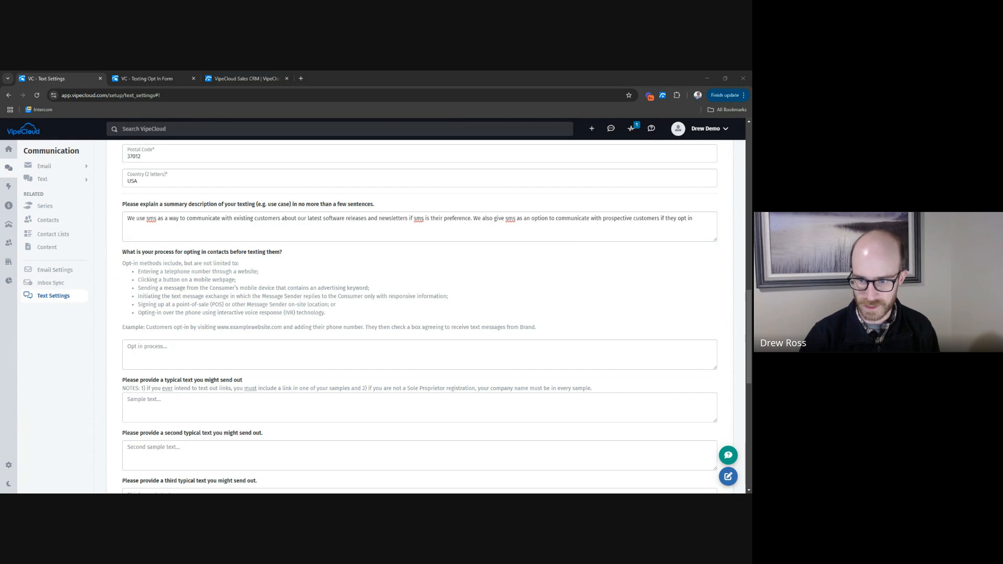
{"action": "left_click", "coordinate": [263, 344]}
{"action": "key", "text": "ctrl+v"}
{"action": "key", "text": "BackSpace"}
{"action": "key", "text": "BackSpace"}
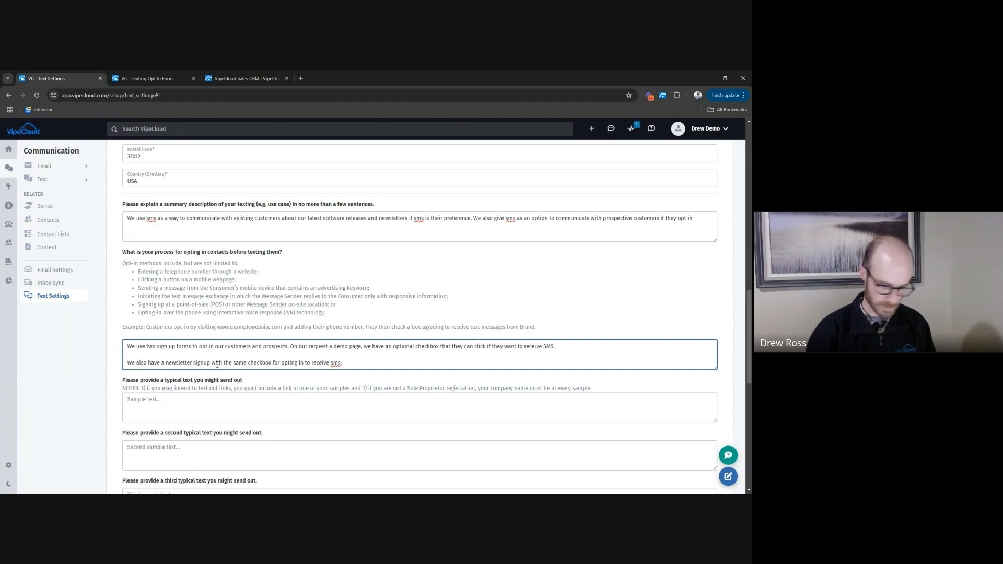
{"action": "key", "text": "BackSpace"}
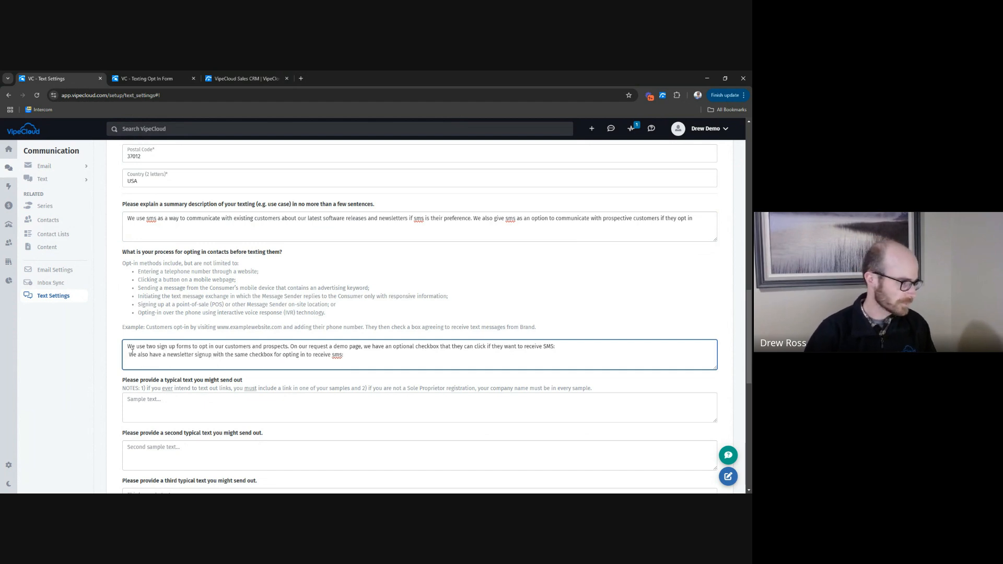
{"action": "left_click_drag", "start_coordinate": [133, 347], "coordinate": [156, 347]}
{"action": "left_click", "coordinate": [157, 347]}
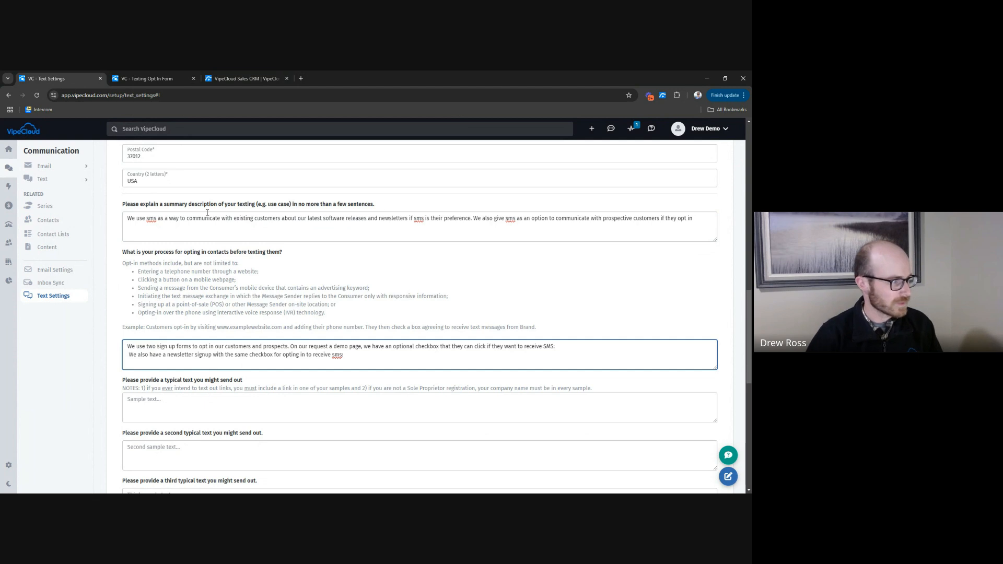
Add the placeholder "link here" after both the request-a-demo sentence and the newsletter sentence in the opt-in process.
{"action": "left_click_drag", "start_coordinate": [201, 219], "coordinate": [567, 219]}
{"action": "left_click", "coordinate": [566, 219]}
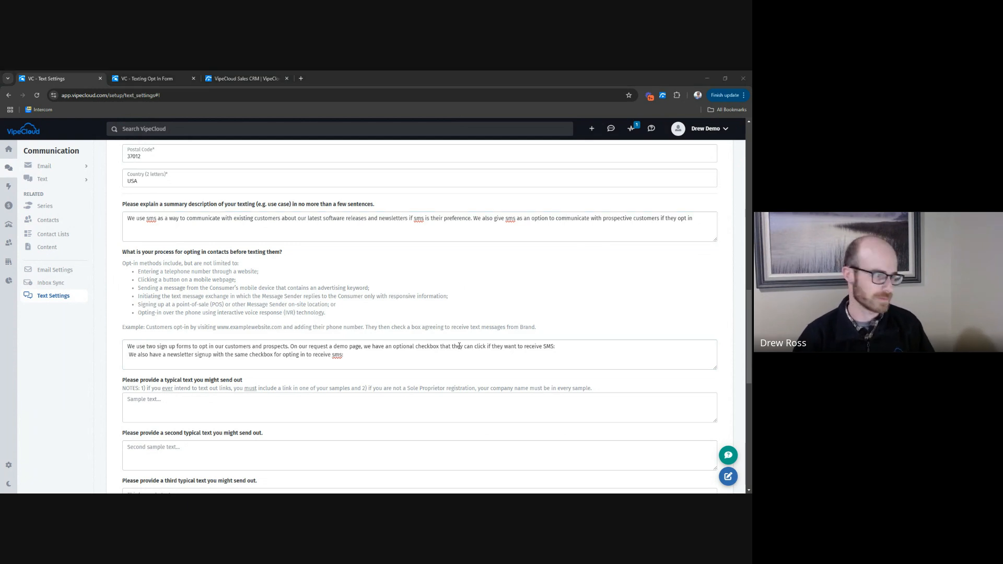
{"action": "left_click", "coordinate": [175, 356]}
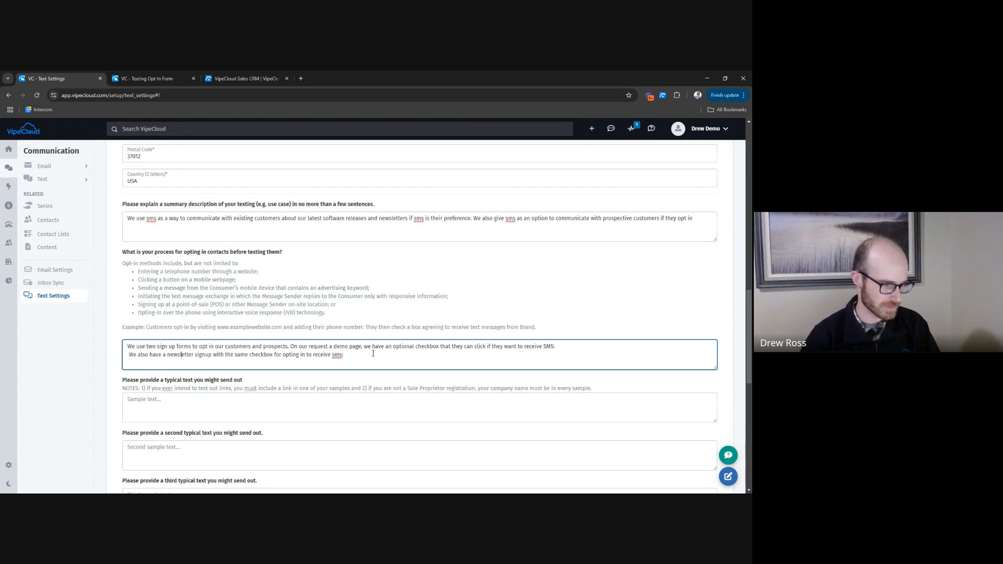
{"action": "left_click", "coordinate": [565, 348]}
{"action": "key", "text": "BackSpace"}
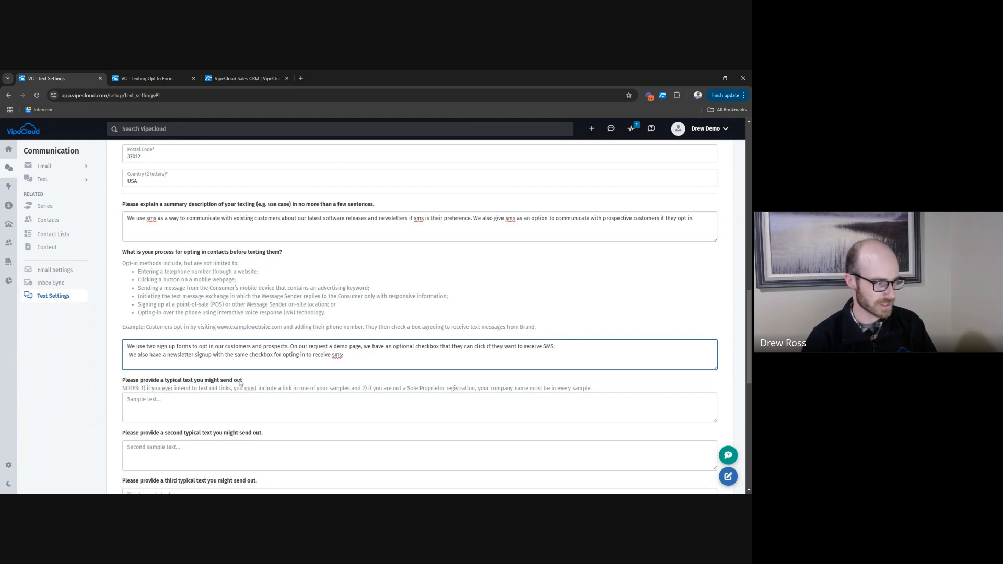
{"action": "left_click", "coordinate": [351, 357]}
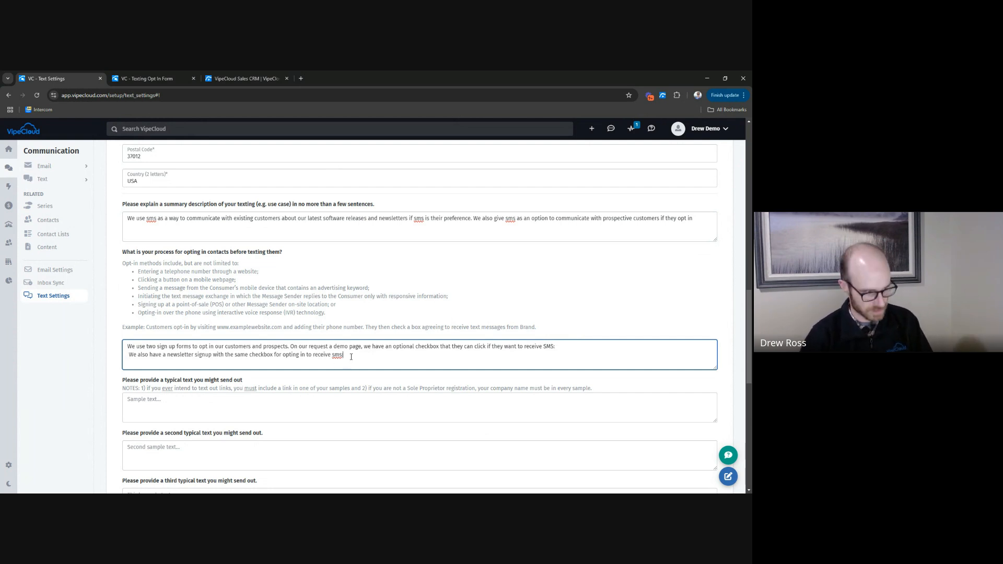
{"action": "left_click", "coordinate": [565, 347]}
{"action": "type", "text": "link here"}
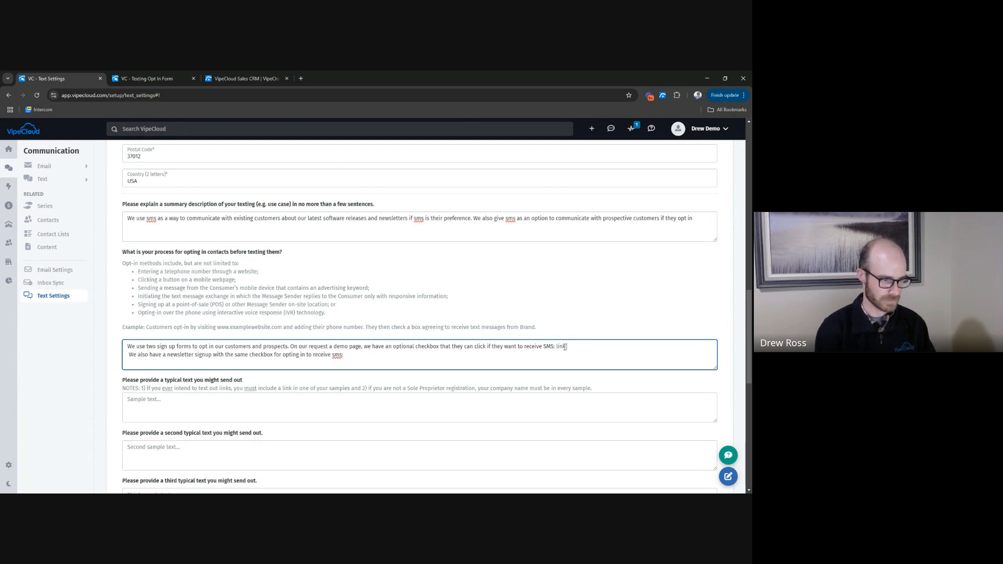
{"action": "left_click", "coordinate": [353, 356]}
{"action": "type", "text": "link here"}
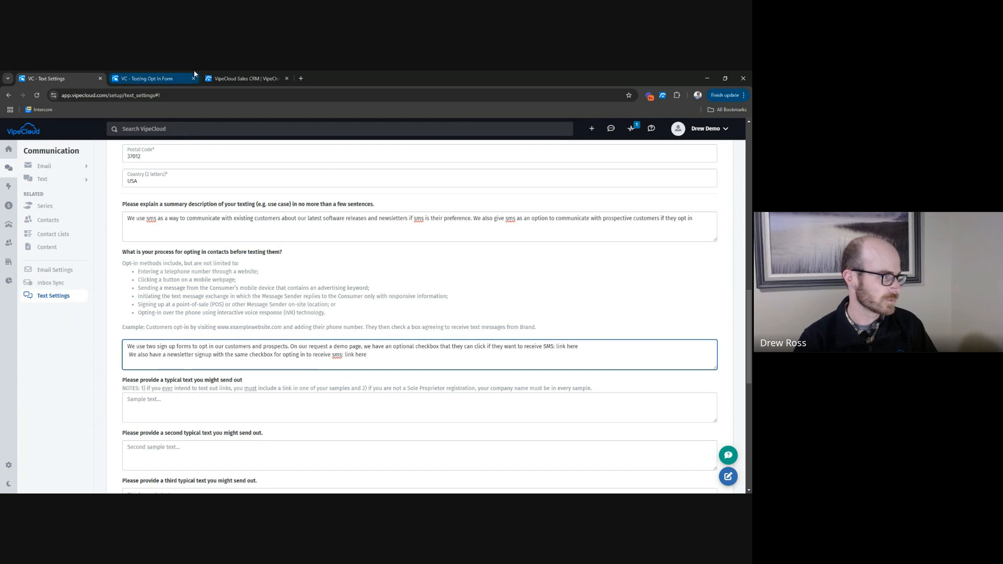
{"action": "left_click", "coordinate": [244, 79]}
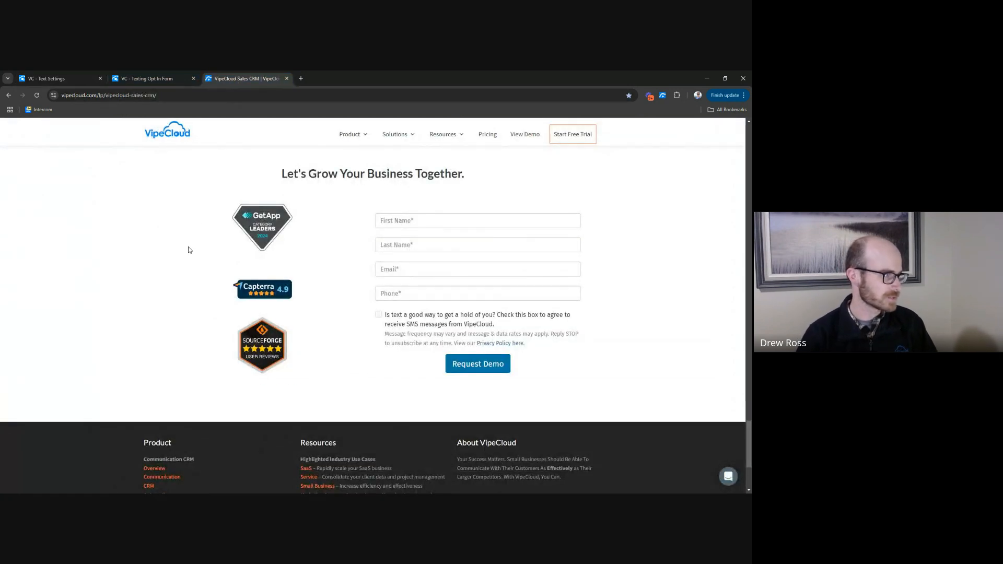
{"action": "scroll", "coordinate": [189, 249], "scroll_direction": "up", "scroll_amount": 10}
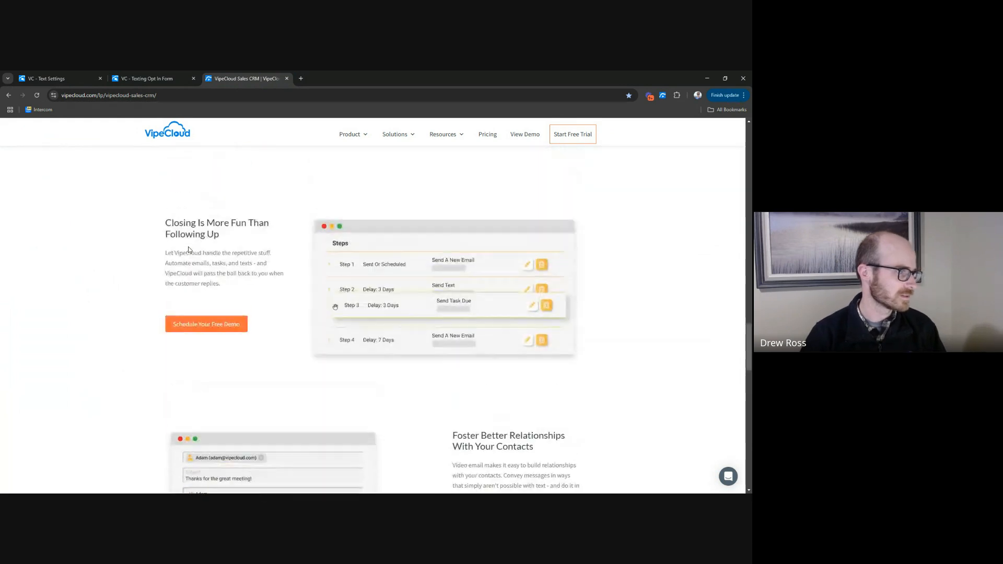
{"action": "scroll", "coordinate": [189, 250], "scroll_direction": "down", "scroll_amount": 10}
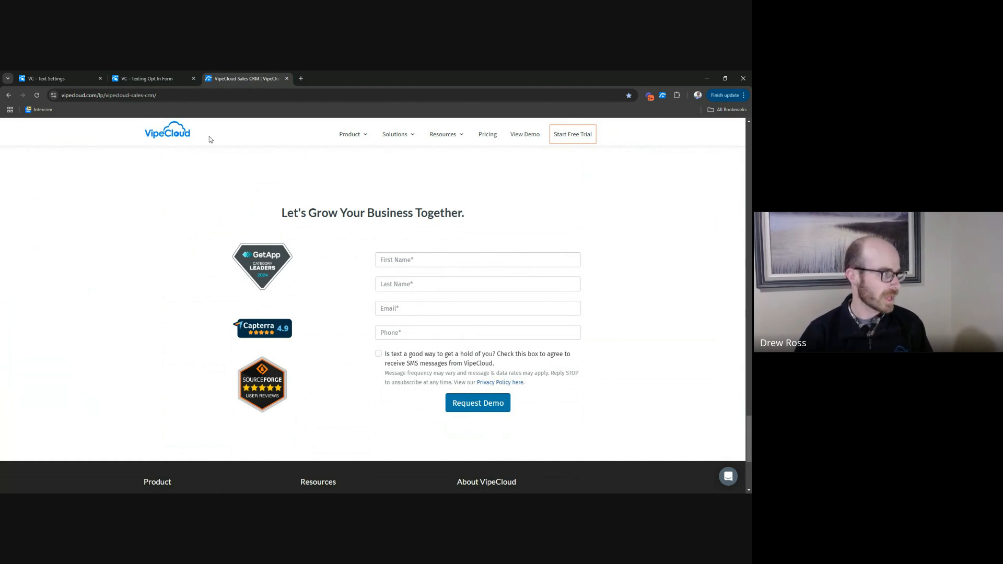
{"action": "left_click", "coordinate": [190, 95]}
{"action": "key", "text": "ctrl+c"}
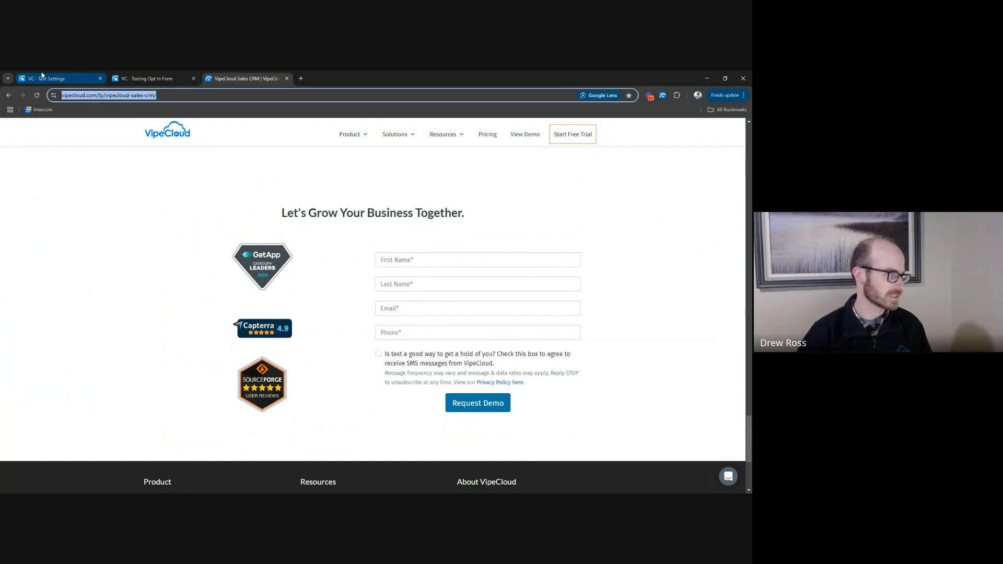
{"action": "left_click", "coordinate": [79, 78]}
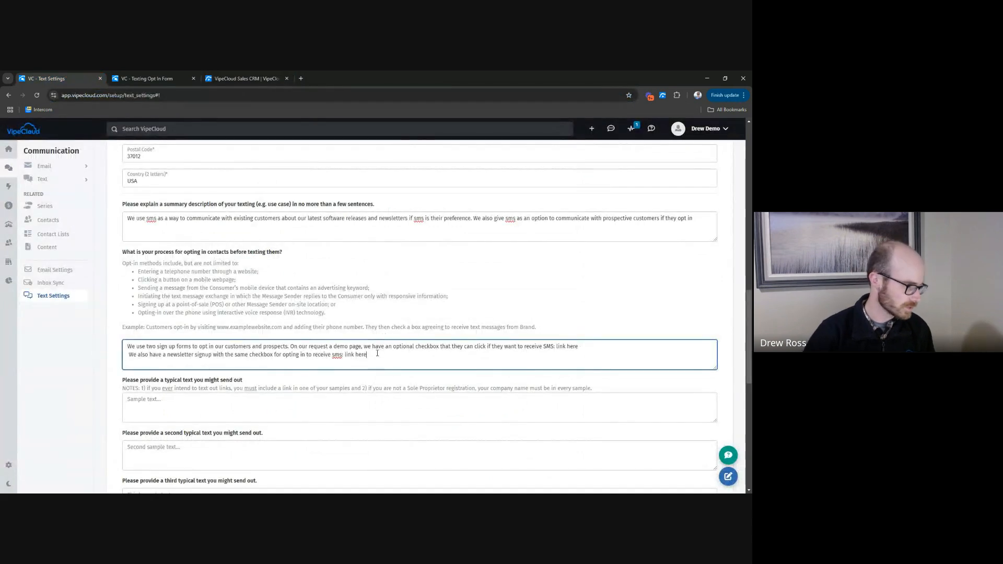
{"action": "left_click", "coordinate": [605, 348]}
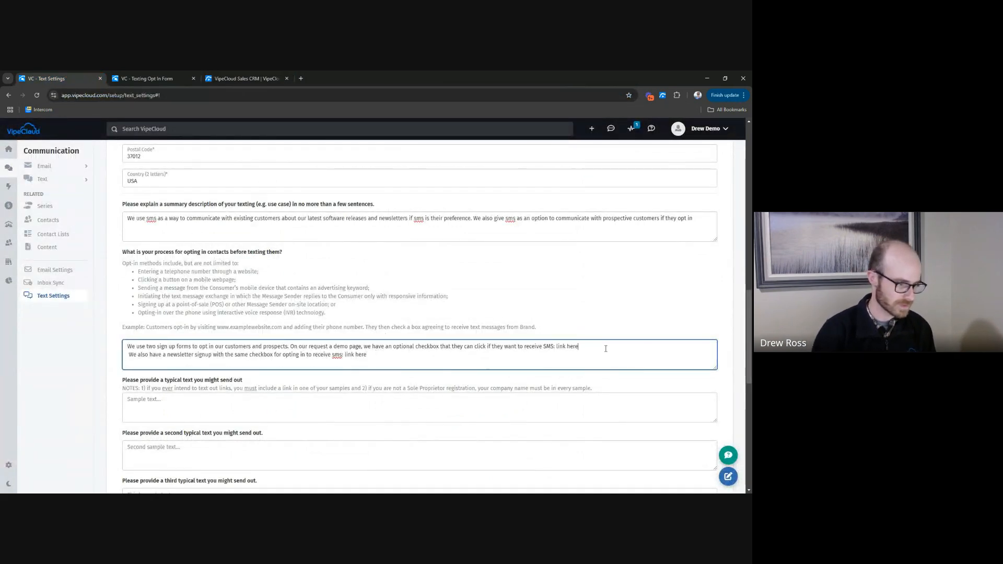
{"action": "key", "text": "ctrl+shift+Left"}
{"action": "key", "text": "ctrl+shift+Left"}
{"action": "key", "text": "BackSpace"}
{"action": "key", "text": "ctrl+v"}
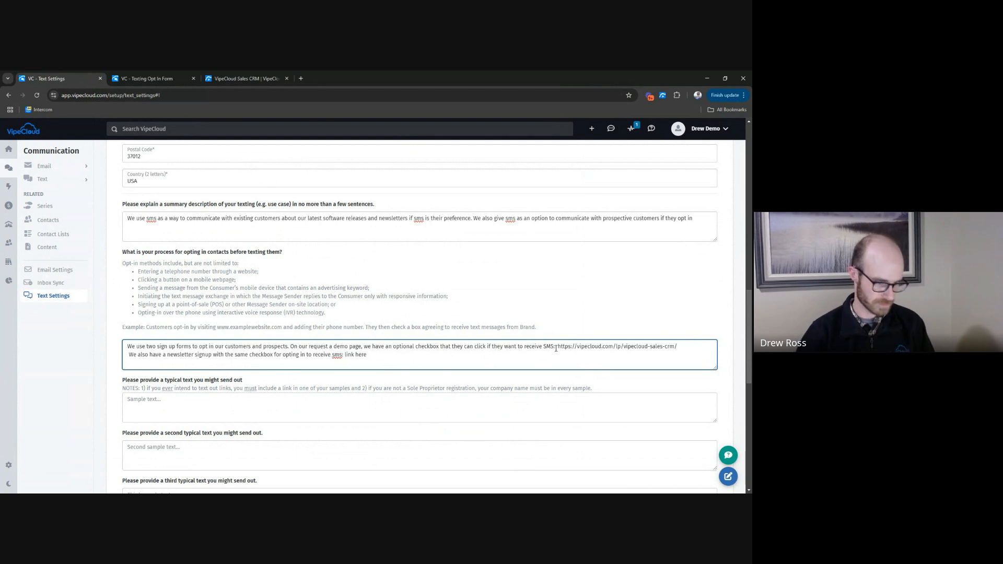
{"action": "key", "text": "alt+Tab"}
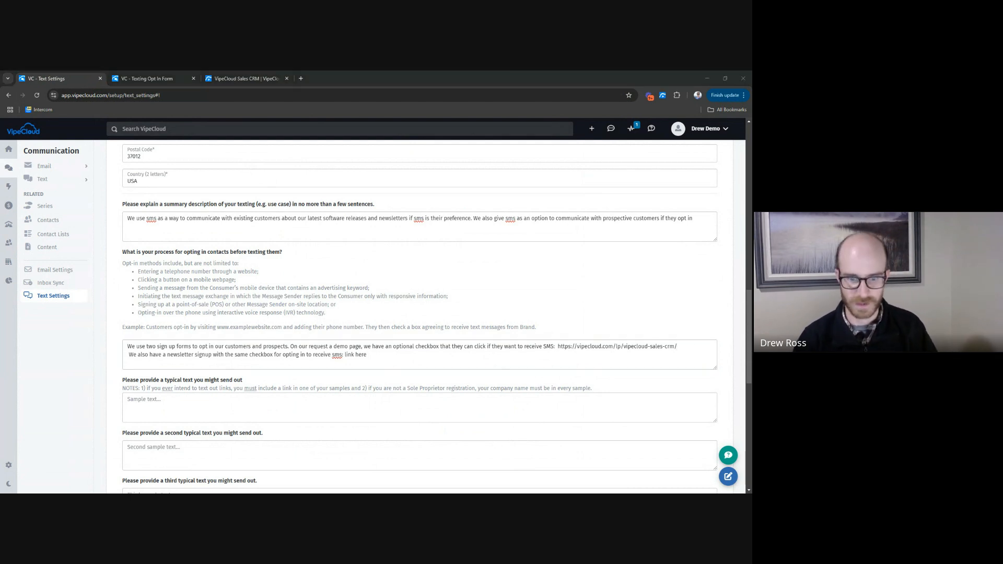
{"action": "scroll", "coordinate": [298, 357], "scroll_direction": "down", "scroll_amount": 3}
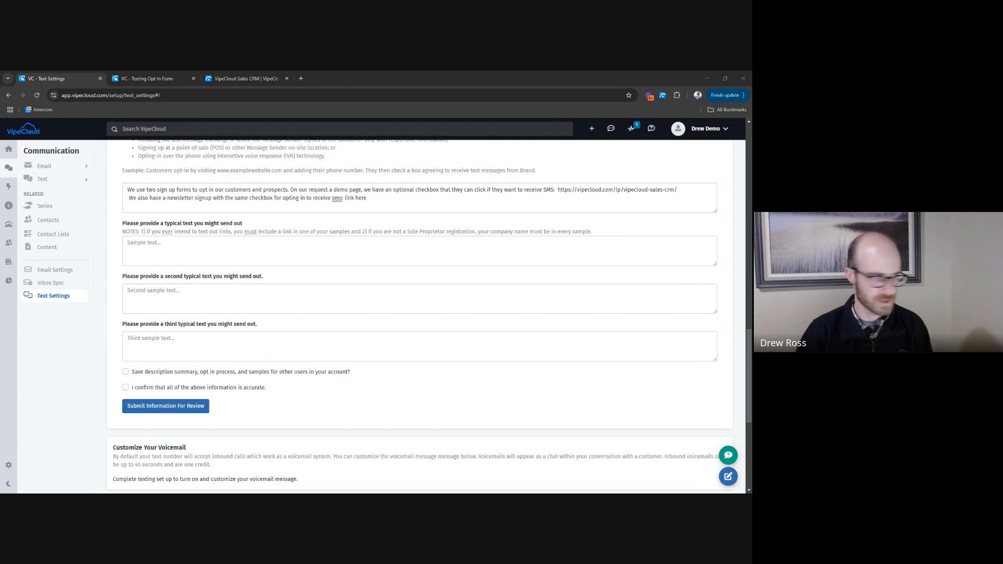
{"action": "left_click", "coordinate": [310, 253]}
{"action": "type", "text": "Thanks for your interest in a VipeCloud demo! We noticed that you haven't scheduled a demo yet and we are really looking forward to answering your questions. You can schedule one right now by following this link https://vipecal.com/vc-discovery-call Looking forward to speaking!"}
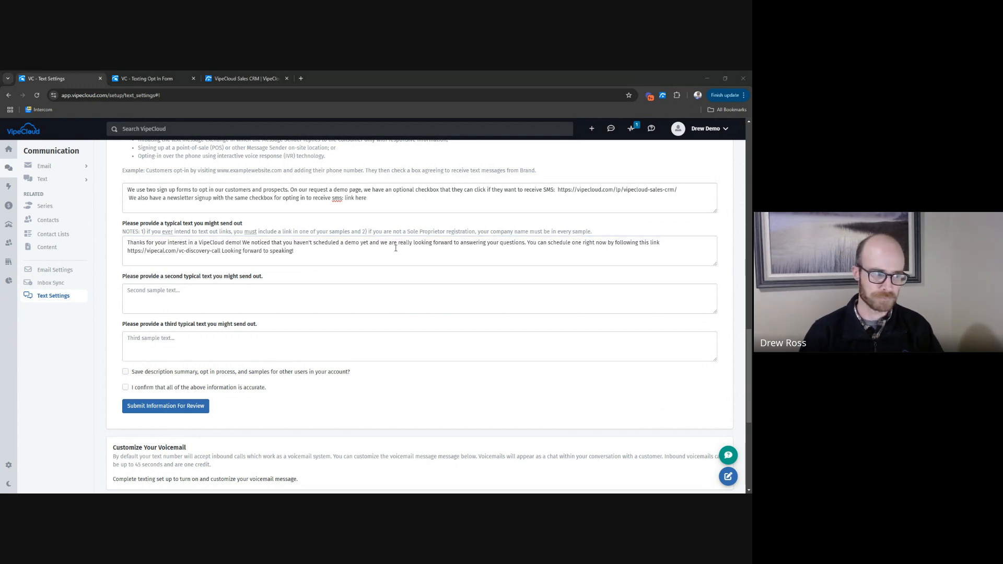
Check the sample text notes and business type against the company name, link and closing phrase in the first sample text.
{"action": "left_click", "coordinate": [393, 231]}
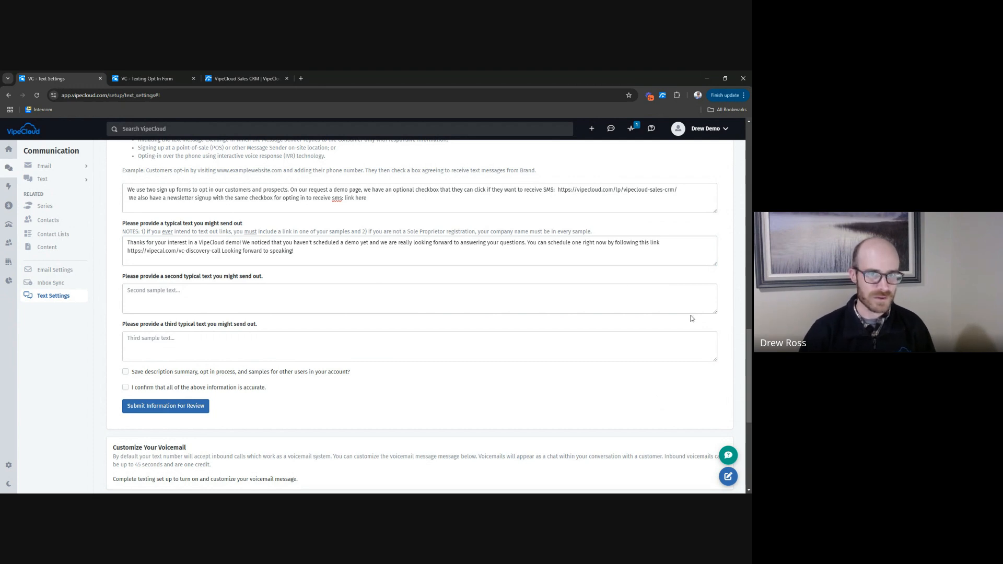
{"action": "scroll", "coordinate": [578, 366], "scroll_direction": "up", "scroll_amount": 15}
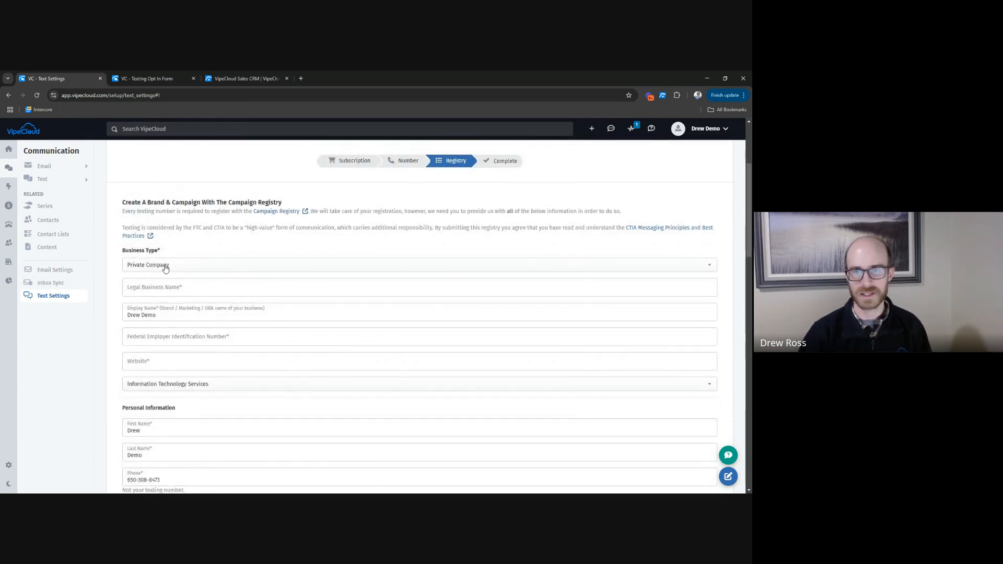
{"action": "scroll", "coordinate": [172, 287], "scroll_direction": "down", "scroll_amount": 6}
{"action": "scroll", "coordinate": [169, 301], "scroll_direction": "down", "scroll_amount": 8}
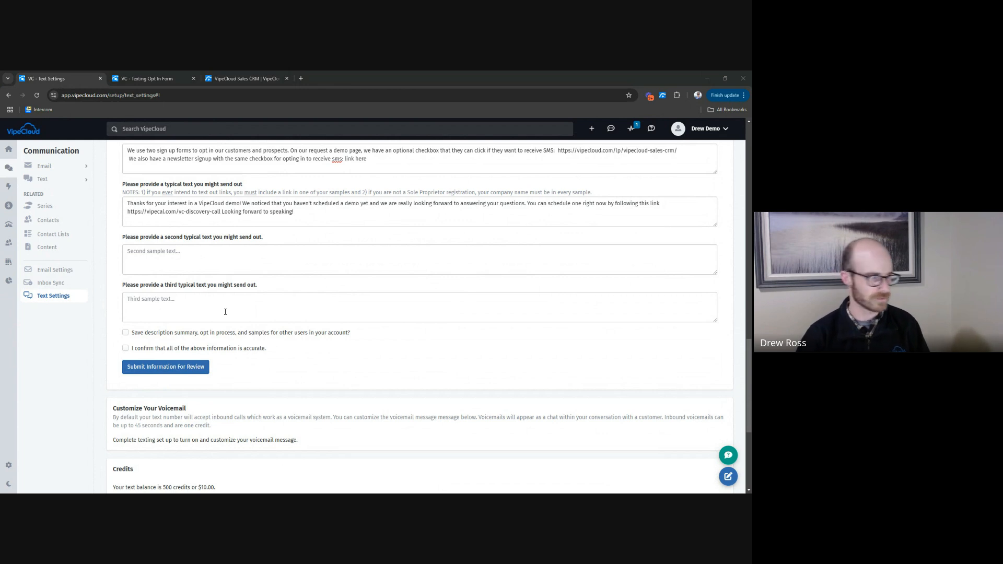
{"action": "left_click", "coordinate": [292, 216]}
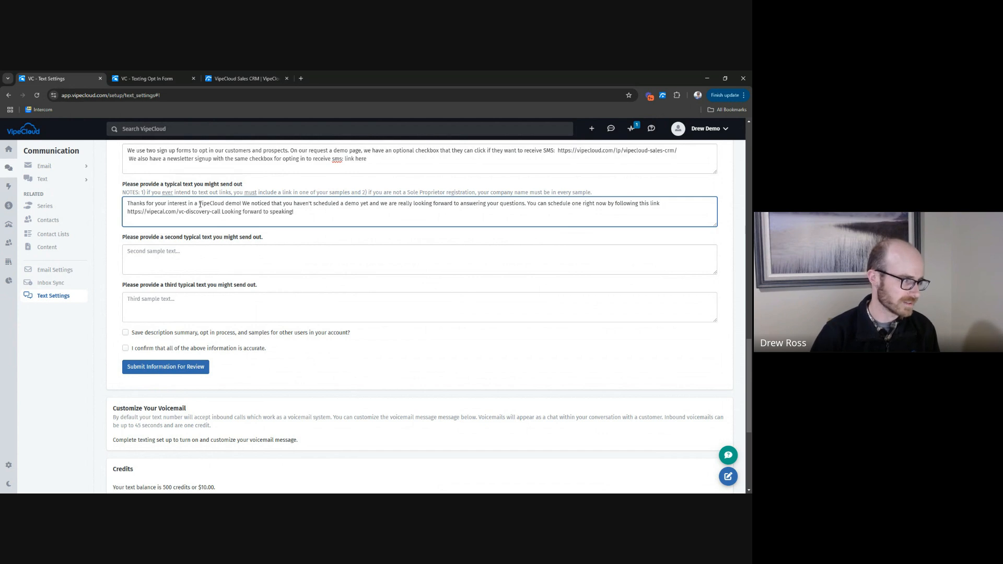
{"action": "left_click_drag", "start_coordinate": [199, 204], "coordinate": [229, 204]}
{"action": "left_click", "coordinate": [228, 204]}
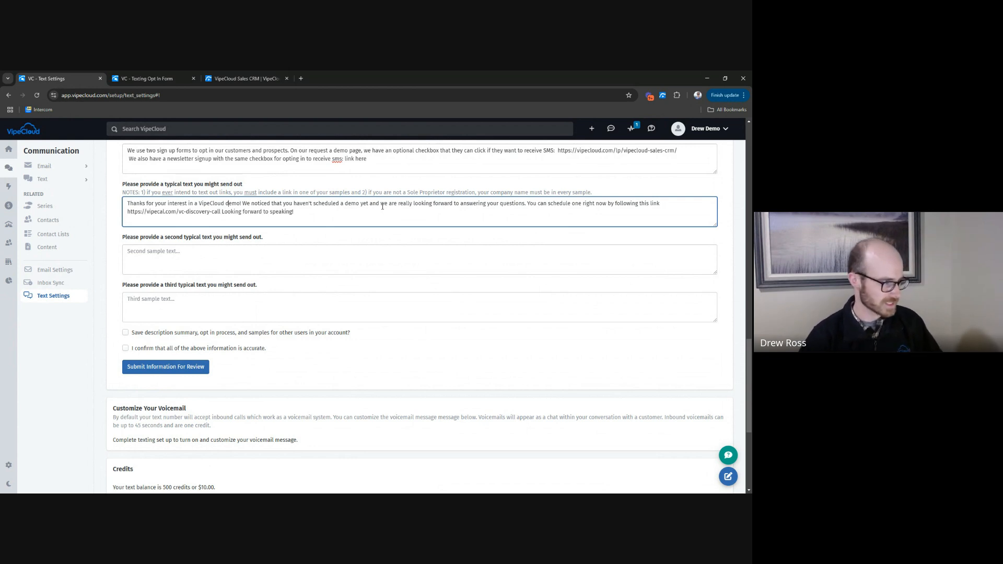
{"action": "left_click_drag", "start_coordinate": [127, 211], "coordinate": [221, 210]}
{"action": "left_click", "coordinate": [169, 214]}
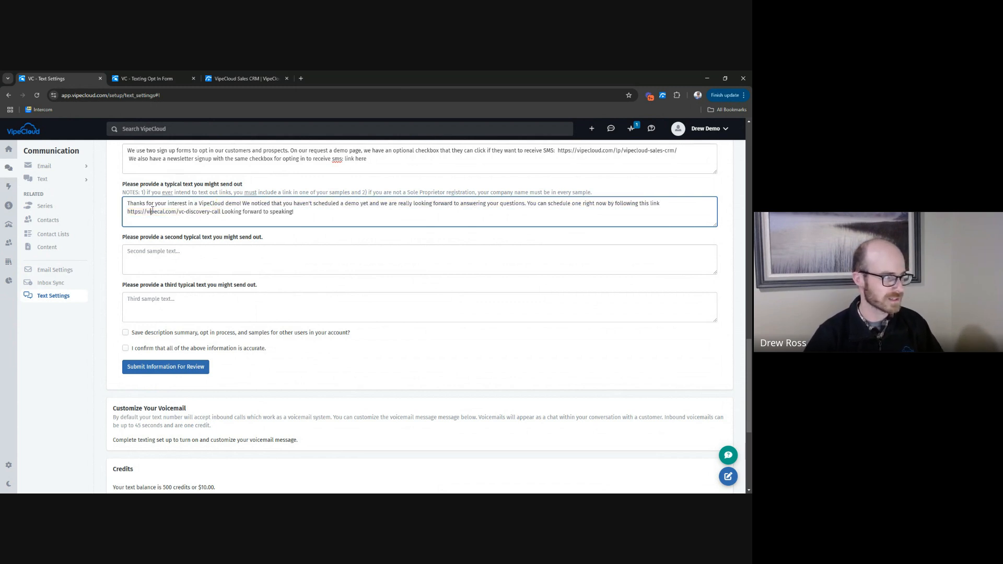
{"action": "left_click_drag", "start_coordinate": [146, 211], "coordinate": [165, 212]}
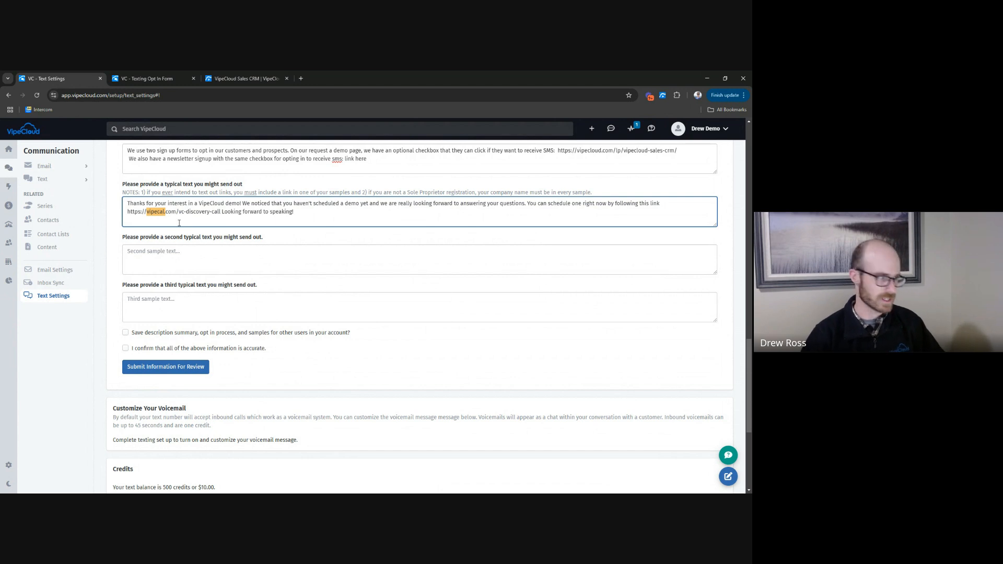
{"action": "left_click_drag", "start_coordinate": [222, 212], "coordinate": [325, 218]}
{"action": "left_click", "coordinate": [300, 216]}
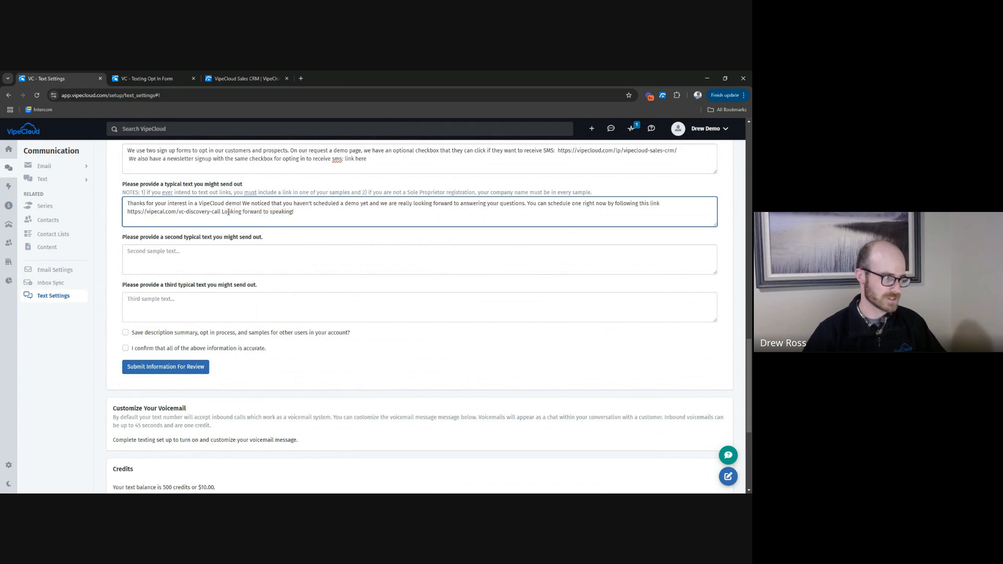
{"action": "left_click_drag", "start_coordinate": [227, 212], "coordinate": [293, 217]}
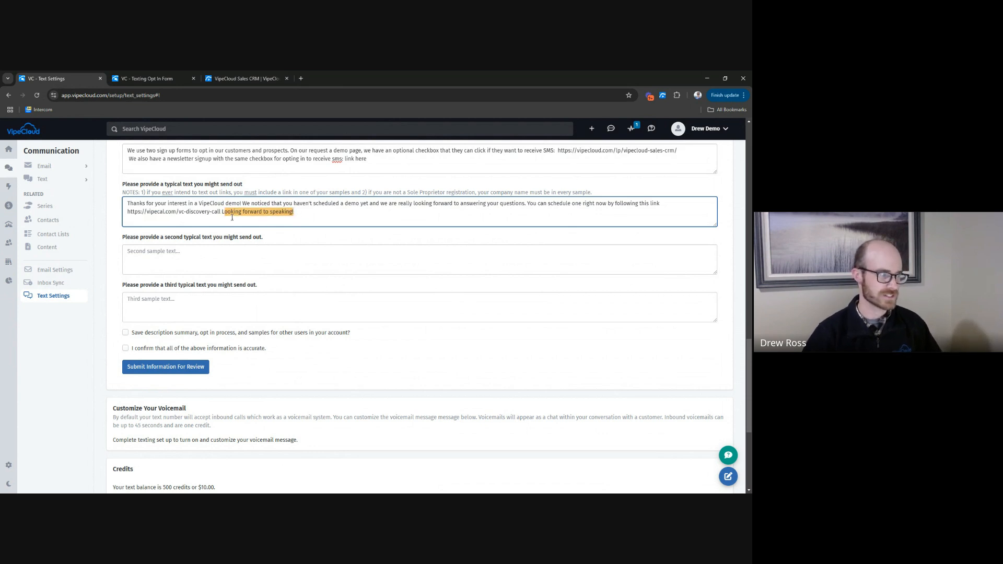
{"action": "left_click", "coordinate": [291, 224]}
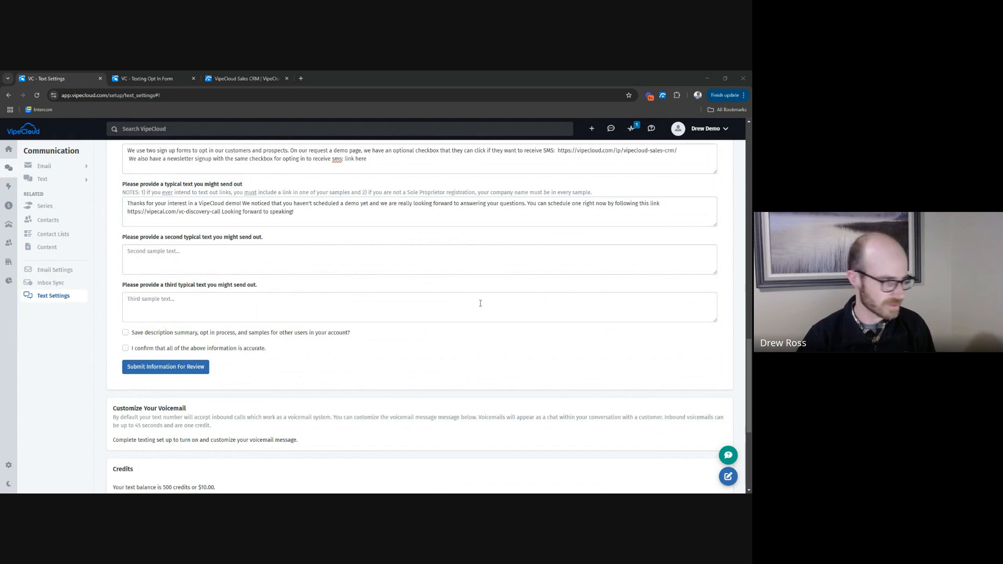
{"action": "left_click", "coordinate": [289, 262]}
{"action": "type", "text": "The latest from VipeCloud's blog: learn all about CRM in this article \"What Is CRM?\" https://vipecloud.com/blog/what-is-crm/ Let us know what you think!"}
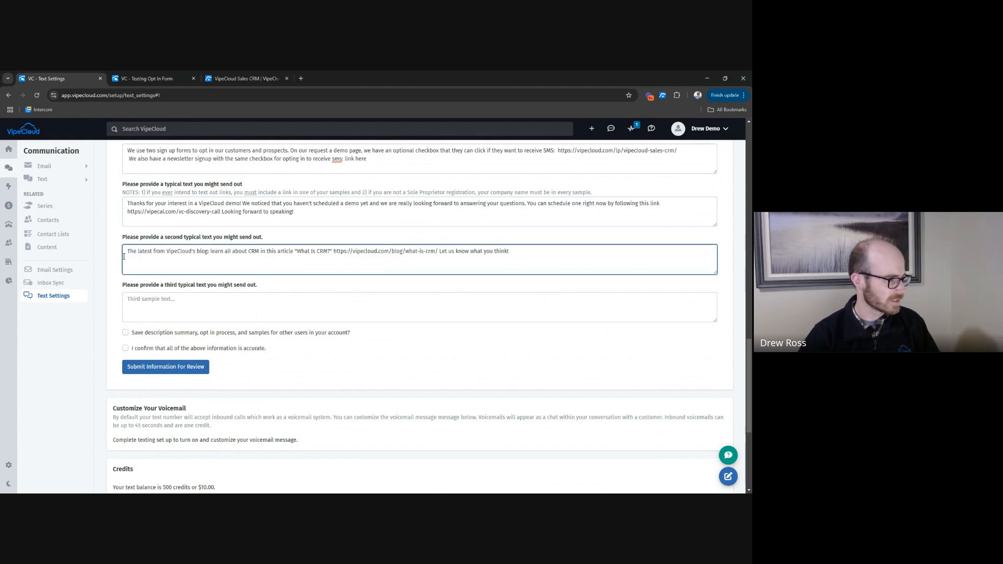
{"action": "left_click_drag", "start_coordinate": [169, 252], "coordinate": [199, 256]}
{"action": "left_click", "coordinate": [200, 257]}
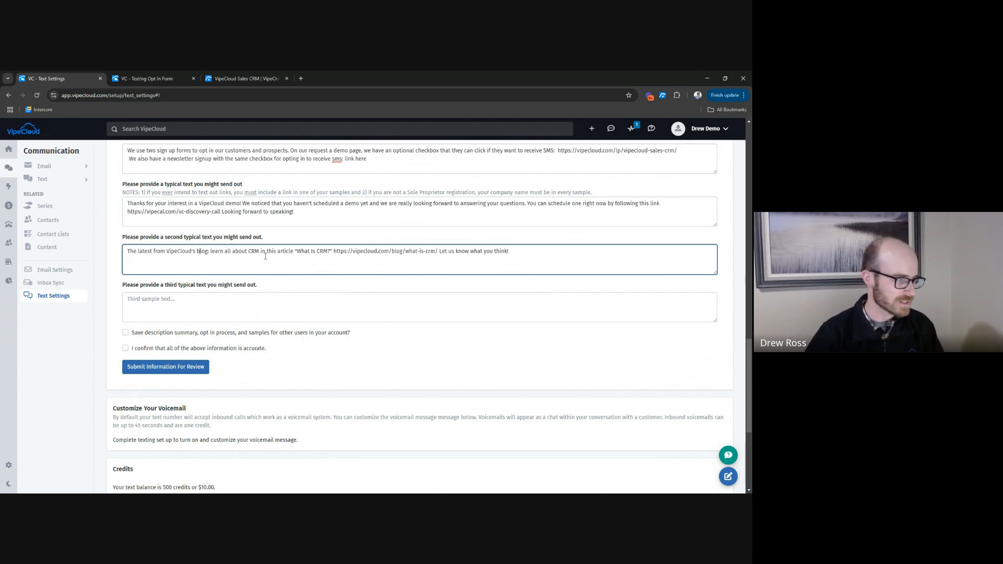
{"action": "left_click_drag", "start_coordinate": [338, 254], "coordinate": [438, 254]}
{"action": "left_click", "coordinate": [437, 253]}
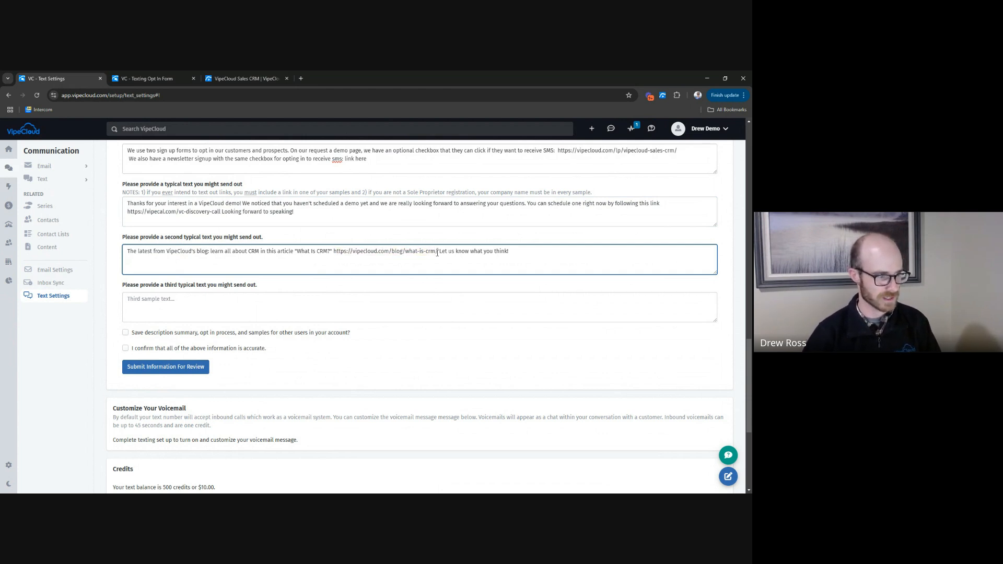
{"action": "left_click_drag", "start_coordinate": [443, 254], "coordinate": [554, 260]}
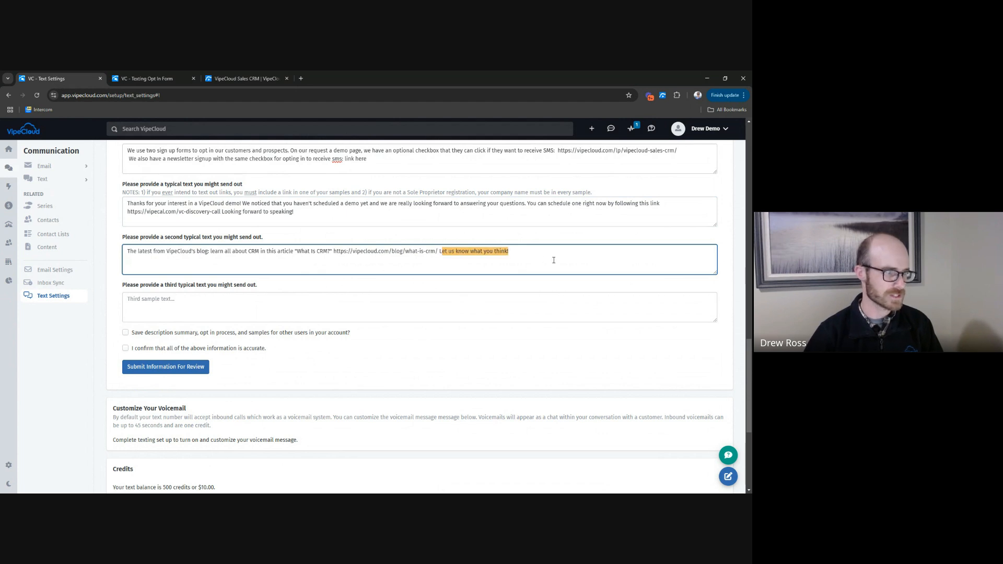
{"action": "left_click", "coordinate": [402, 258]}
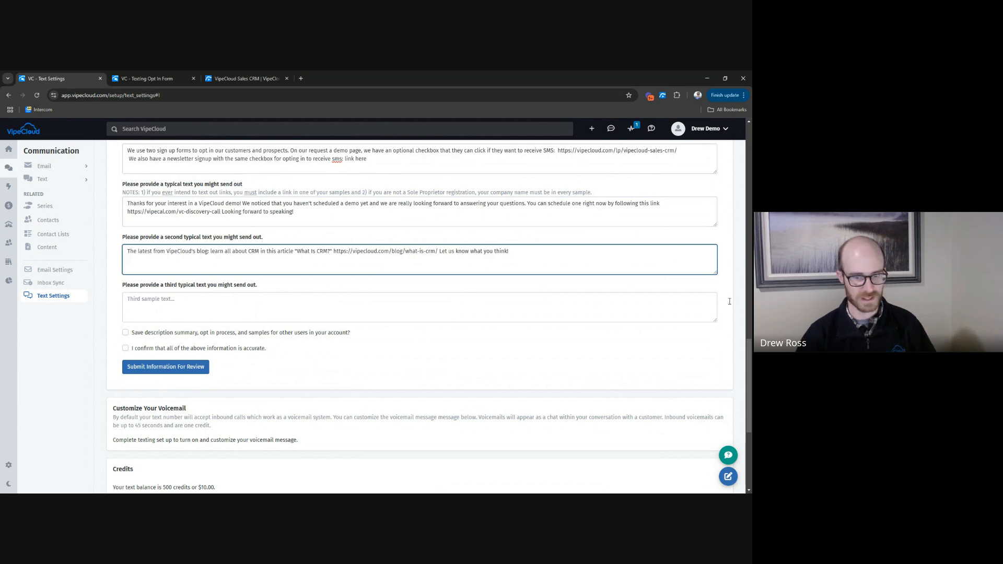
Fill in the third sample text with the copied VipeCloud message using %FIRST_NAME% and %YOUR_FIRST_NAME% and linking the requested Discovery Call Template.
{"action": "key", "text": "alt+Tab"}
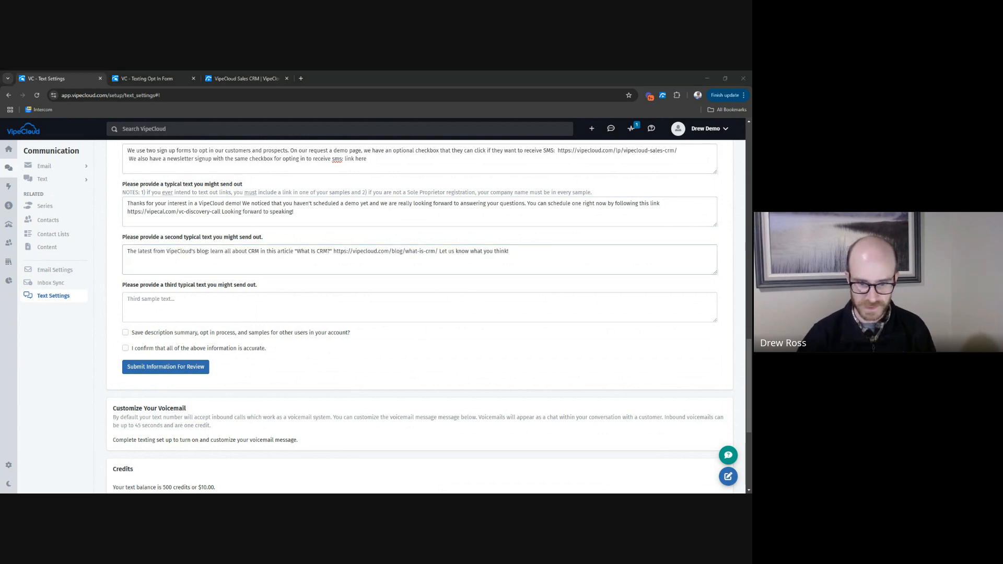
{"action": "left_click", "coordinate": [184, 309]}
{"action": "type", "text": "Hey %FIRST_NAME%, this is %YOUR_FIRST_NAME% from VipeCloud. Here’s the Discovery Call Template you requested: https://vipelnk.com/5wjurzk Let us know if you have any questions!"}
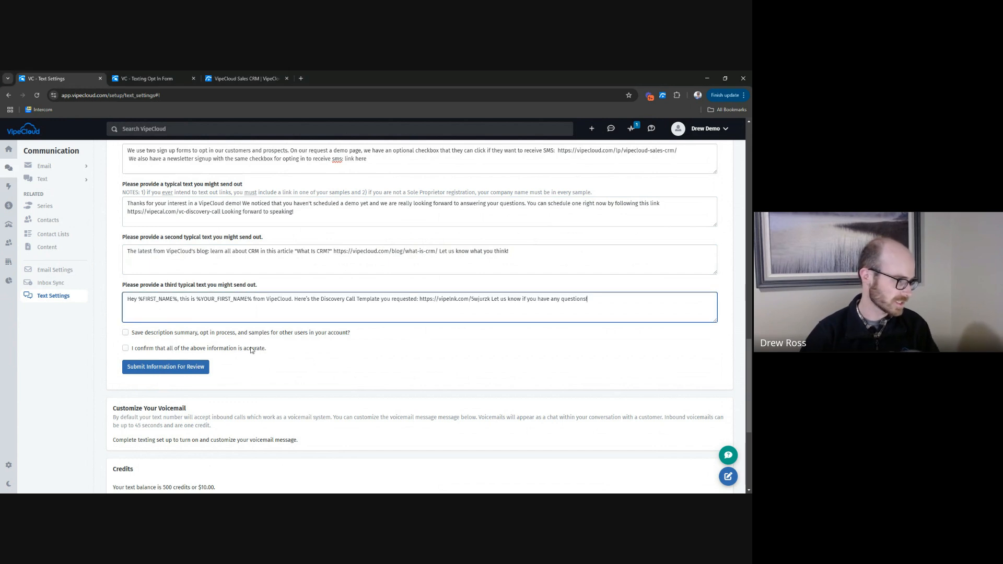
{"action": "left_click_drag", "start_coordinate": [138, 301], "coordinate": [251, 302]}
{"action": "left_click", "coordinate": [179, 305]}
{"action": "left_click", "coordinate": [242, 300]}
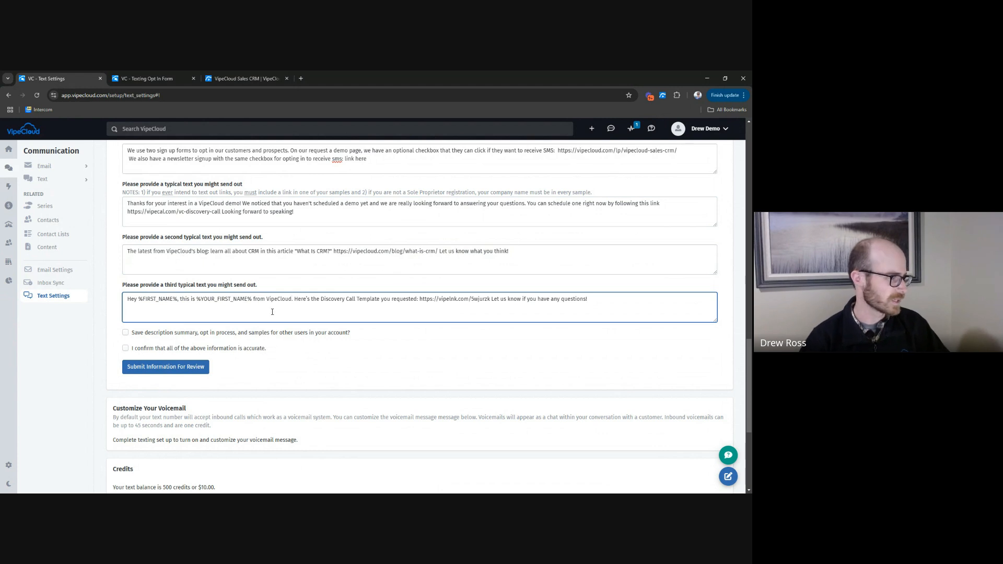
{"action": "left_click_drag", "start_coordinate": [147, 298], "coordinate": [253, 299]}
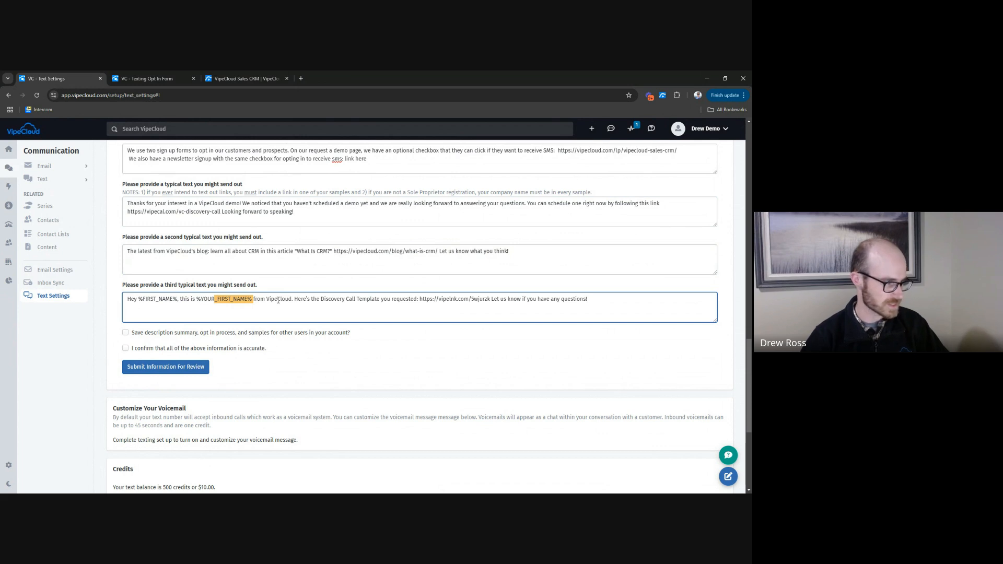
Check the third sample text for the sender placeholder, company name, template link and closing sentence.
{"action": "left_click", "coordinate": [278, 299]}
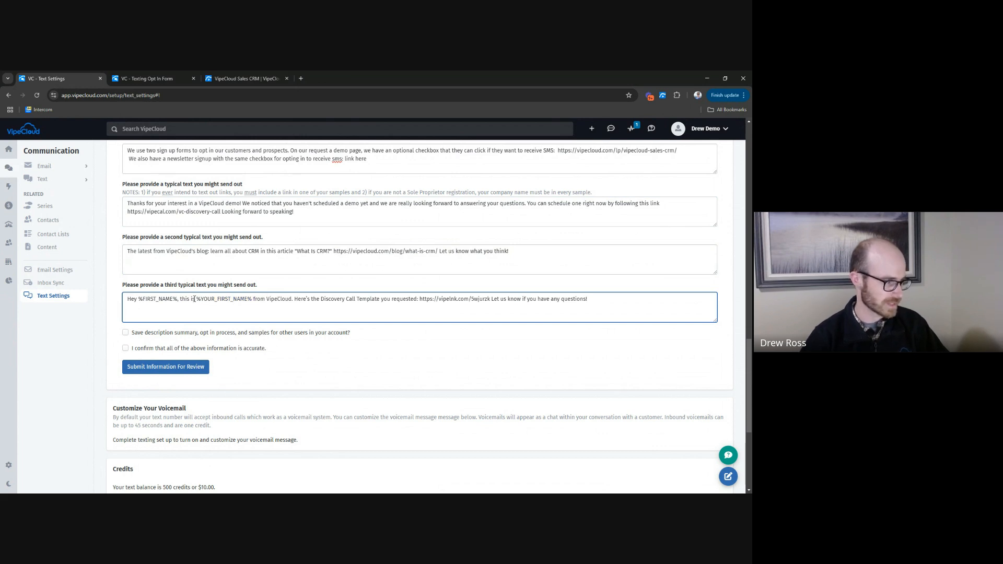
{"action": "left_click_drag", "start_coordinate": [146, 299], "coordinate": [294, 300]}
{"action": "left_click", "coordinate": [278, 300]}
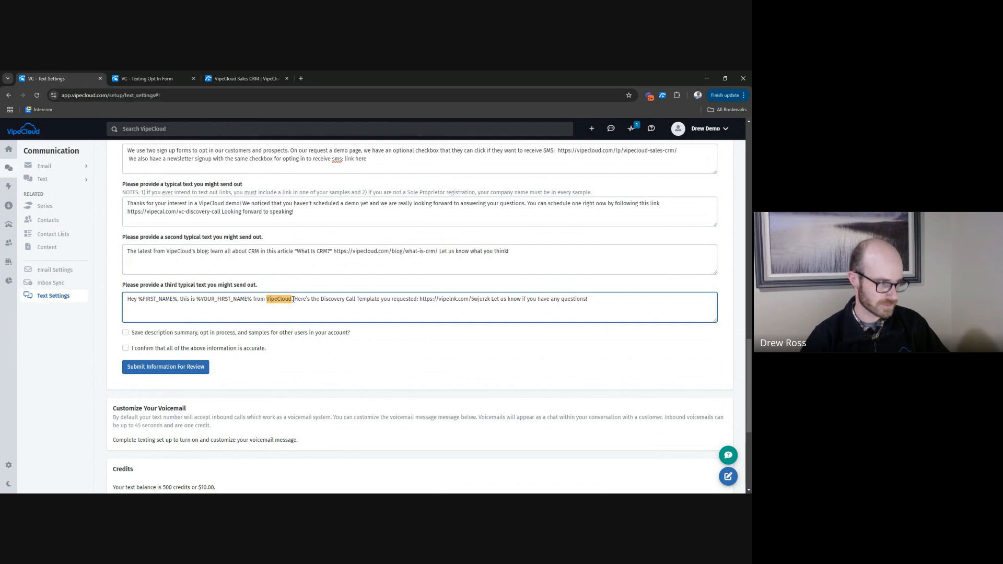
{"action": "left_click", "coordinate": [280, 299]}
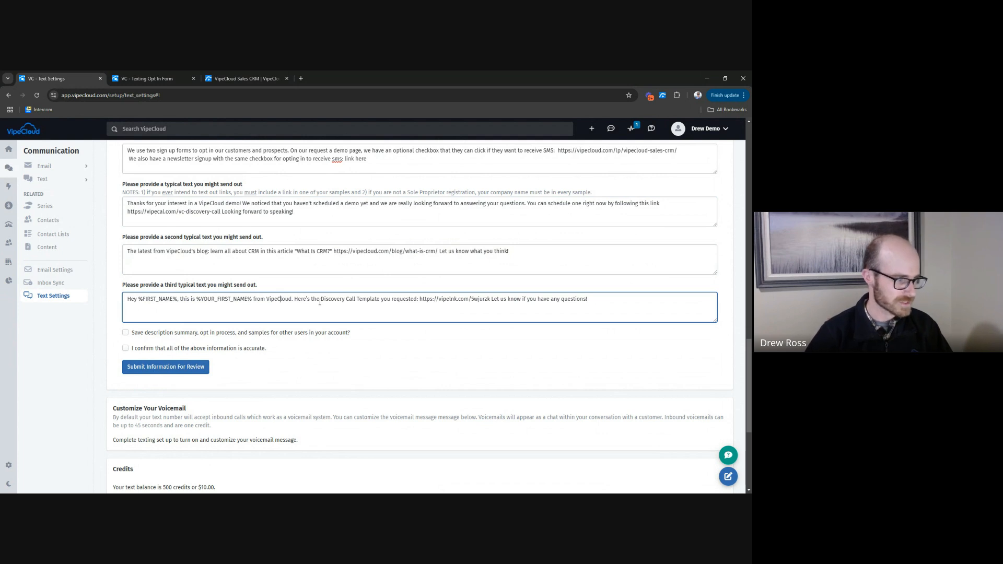
{"action": "left_click_drag", "start_coordinate": [419, 299], "coordinate": [490, 298]}
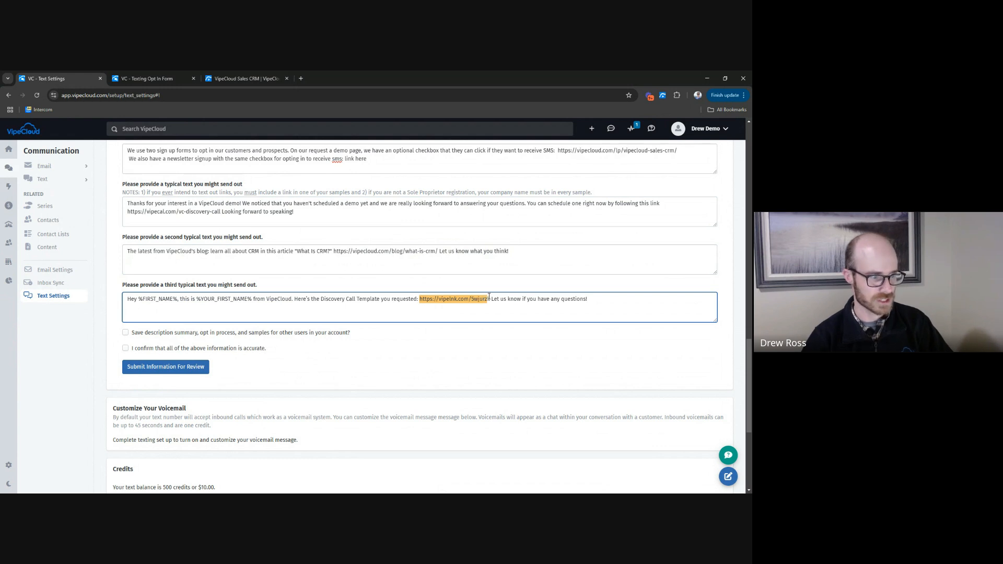
{"action": "left_click", "coordinate": [491, 299]}
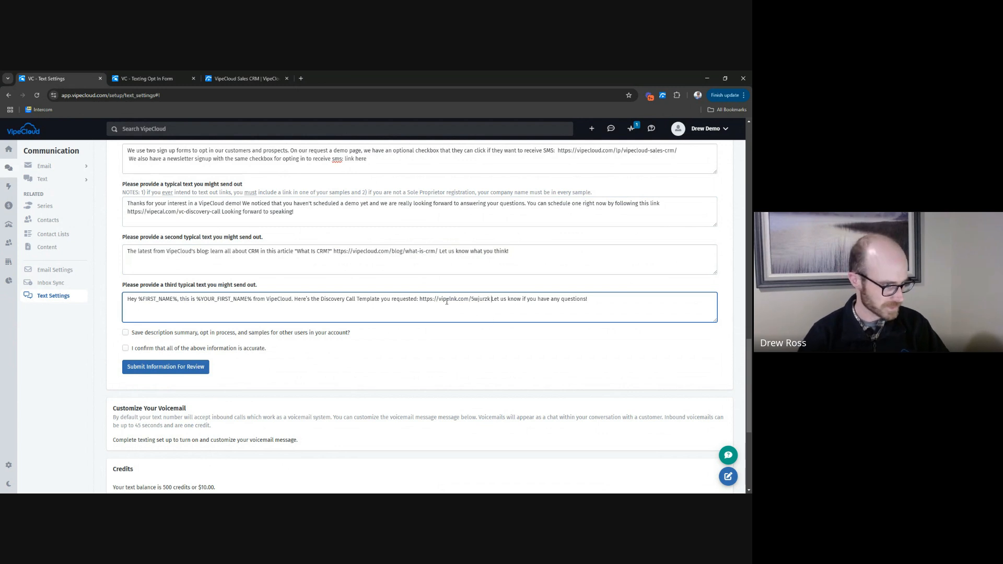
{"action": "left_click_drag", "start_coordinate": [491, 300], "coordinate": [529, 300]}
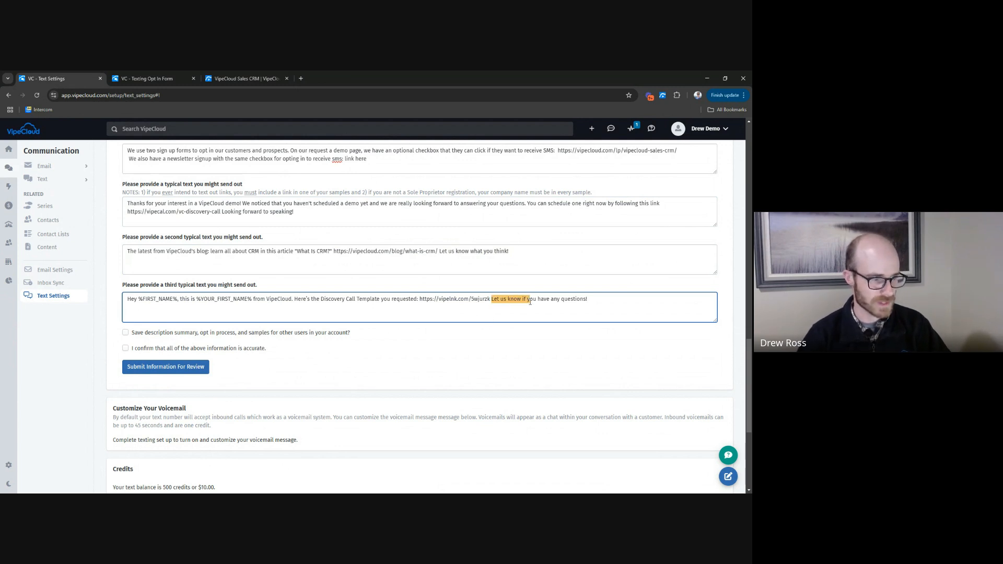
{"action": "left_click", "coordinate": [530, 300]}
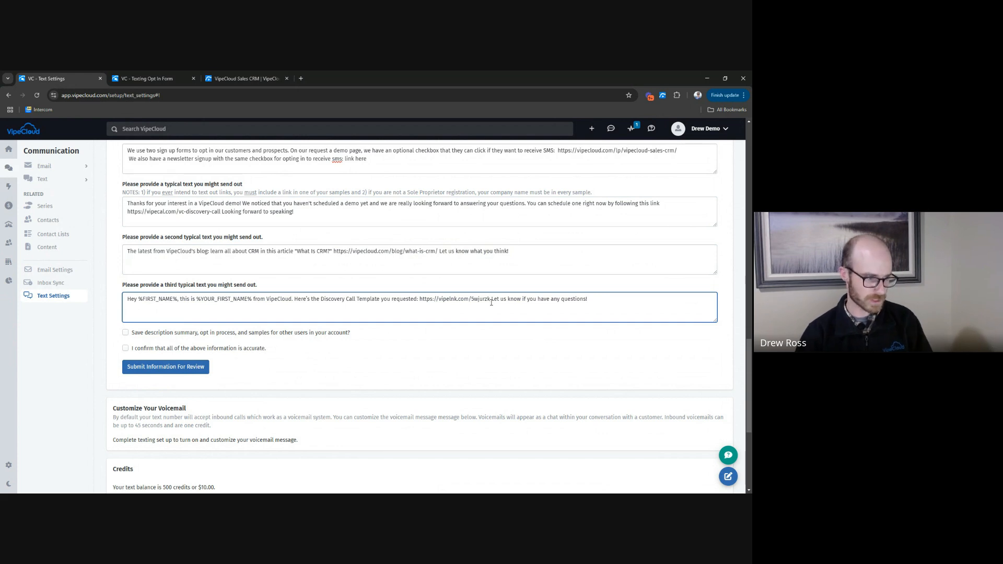
Compare the branded link domains in the first and third sample texts and reread the third sample's closing phrase.
{"action": "left_click_drag", "start_coordinate": [439, 300], "coordinate": [455, 299]}
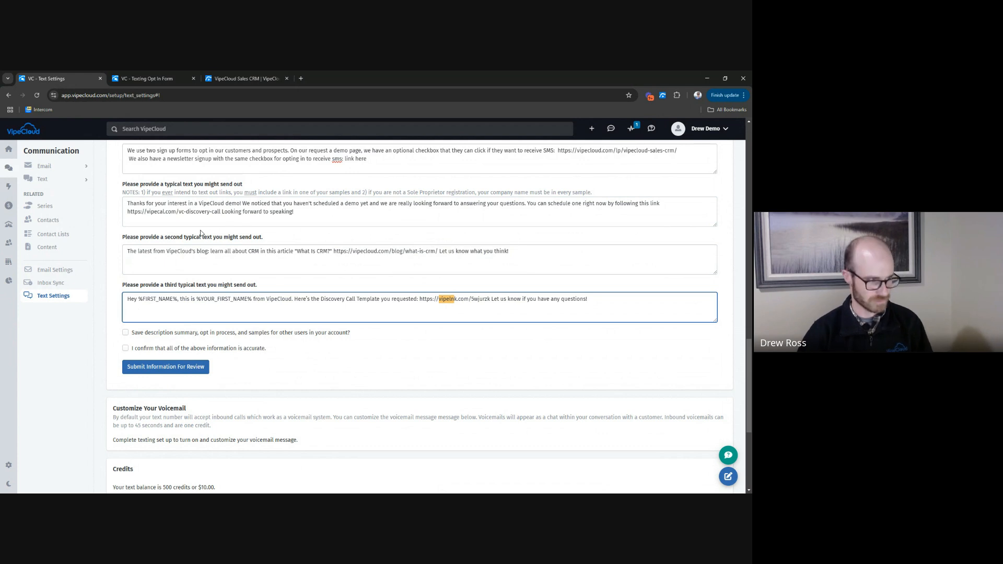
{"action": "left_click_drag", "start_coordinate": [144, 212], "coordinate": [181, 211]}
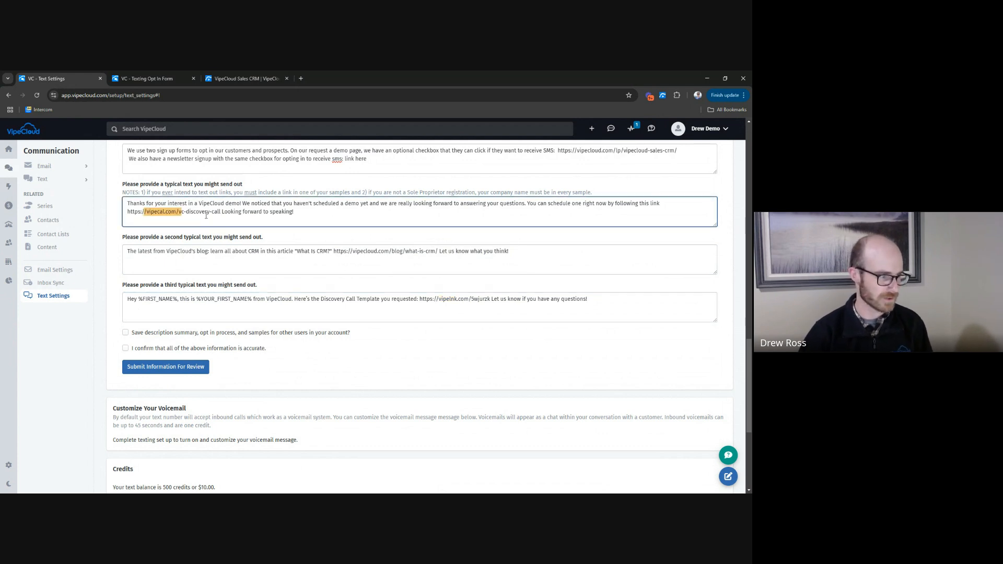
{"action": "left_click_drag", "start_coordinate": [439, 299], "coordinate": [474, 299]}
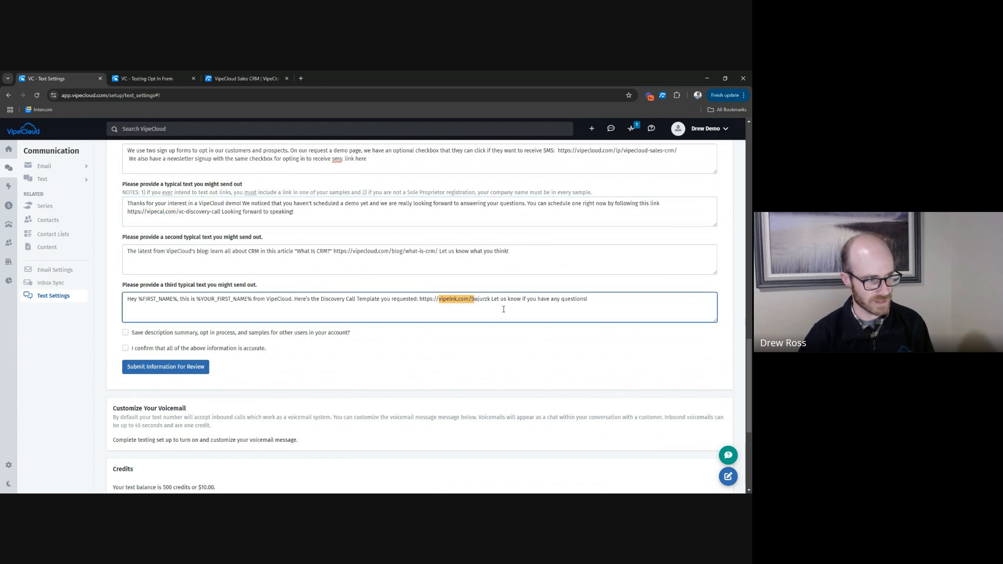
{"action": "left_click", "coordinate": [501, 312]}
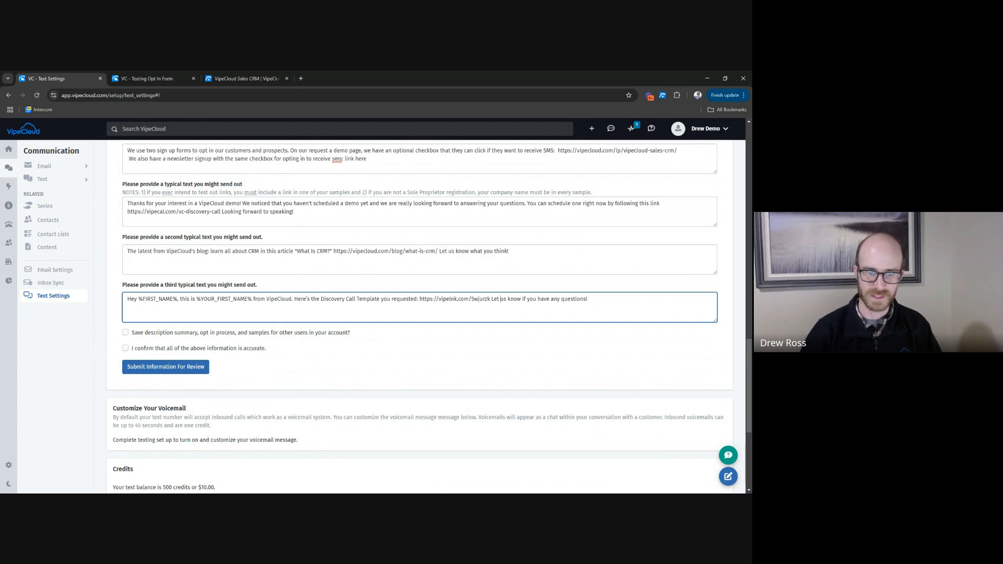
{"action": "left_click", "coordinate": [449, 312]}
{"action": "left_click_drag", "start_coordinate": [502, 302], "coordinate": [540, 302]}
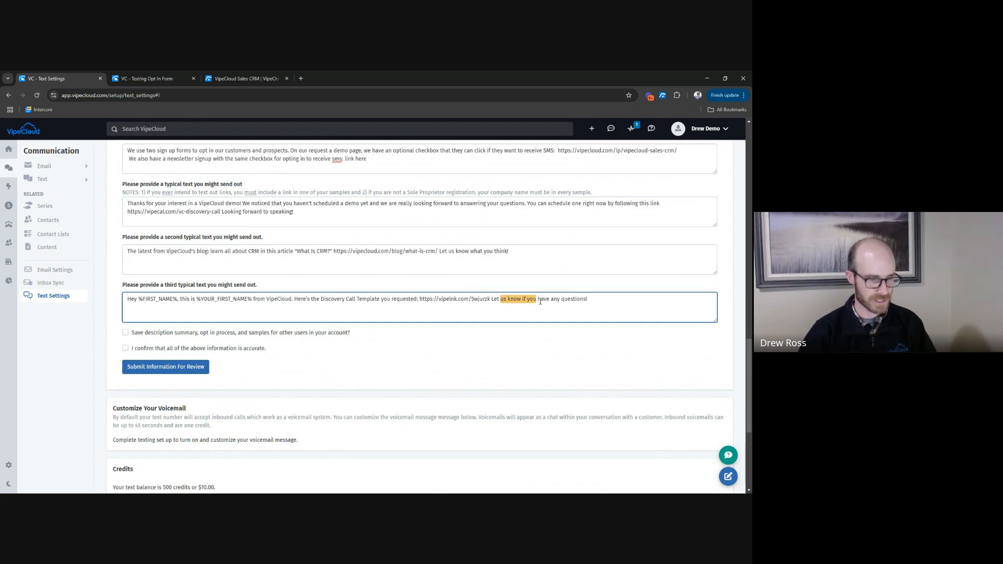
{"action": "left_click", "coordinate": [540, 301]}
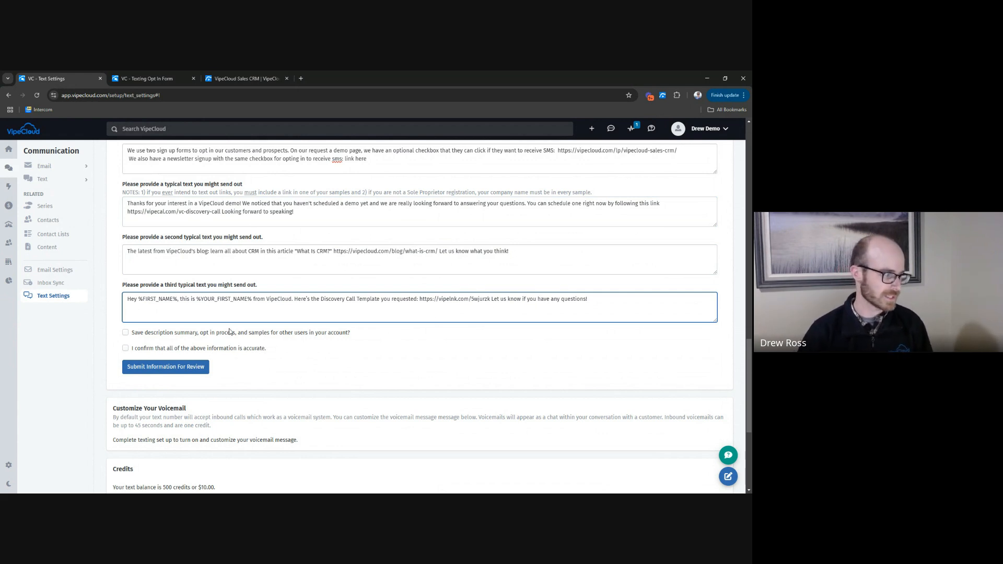
Enable saving the description summary, opt-in process and samples for other users, and confirm that all information is accurate.
{"action": "left_click", "coordinate": [125, 333]}
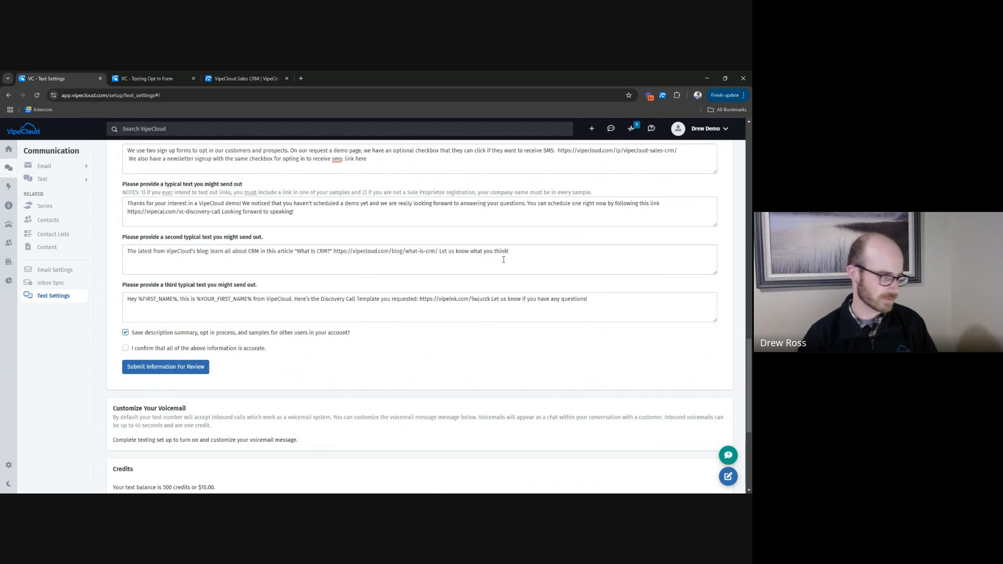
{"action": "left_click", "coordinate": [139, 352]}
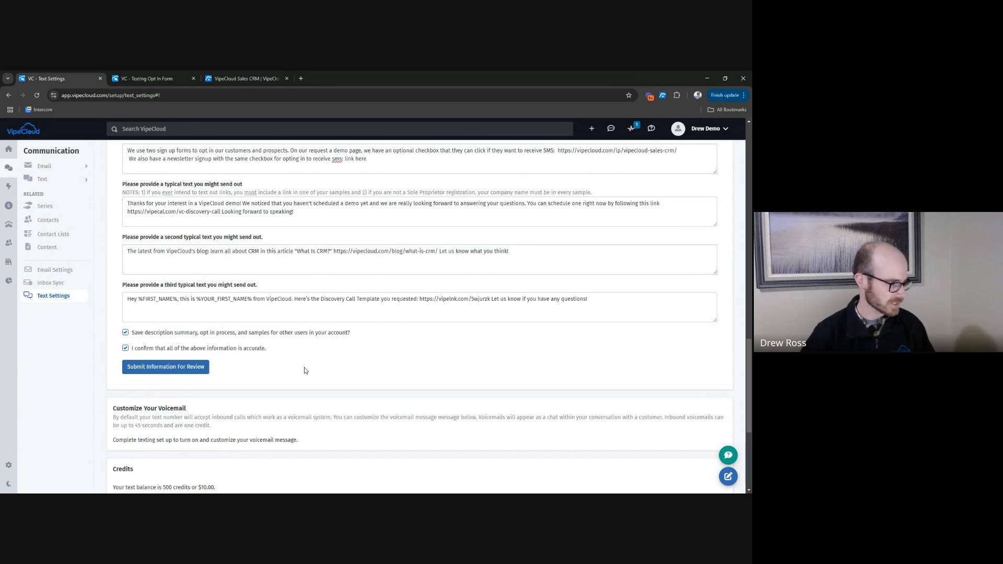
{"action": "scroll", "coordinate": [438, 336], "scroll_direction": "down", "scroll_amount": 2}
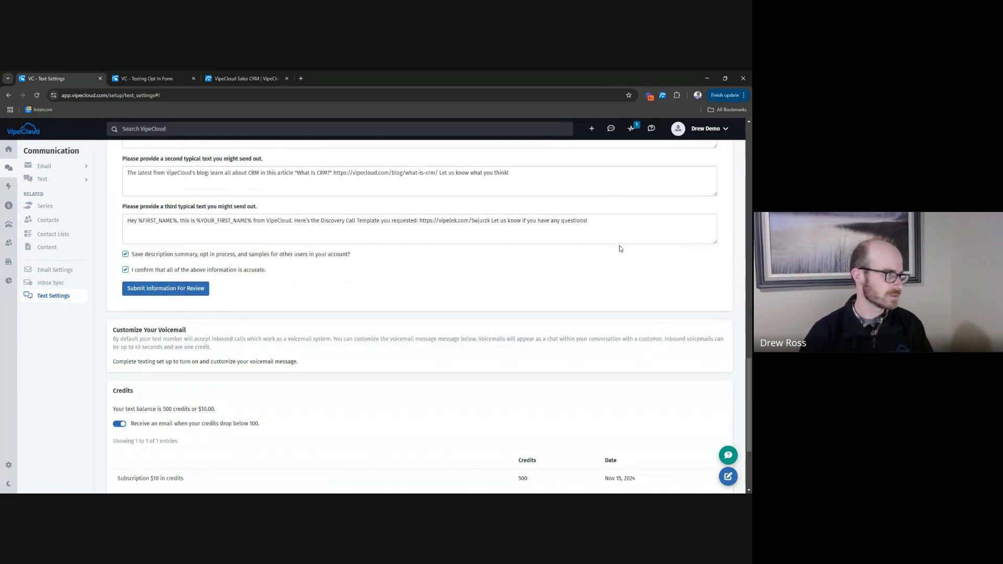
Compare the Texting Opt In Form's landing page link and fields with the sign-up form on the VipeCloud demo request page.
{"action": "left_click", "coordinate": [142, 79]}
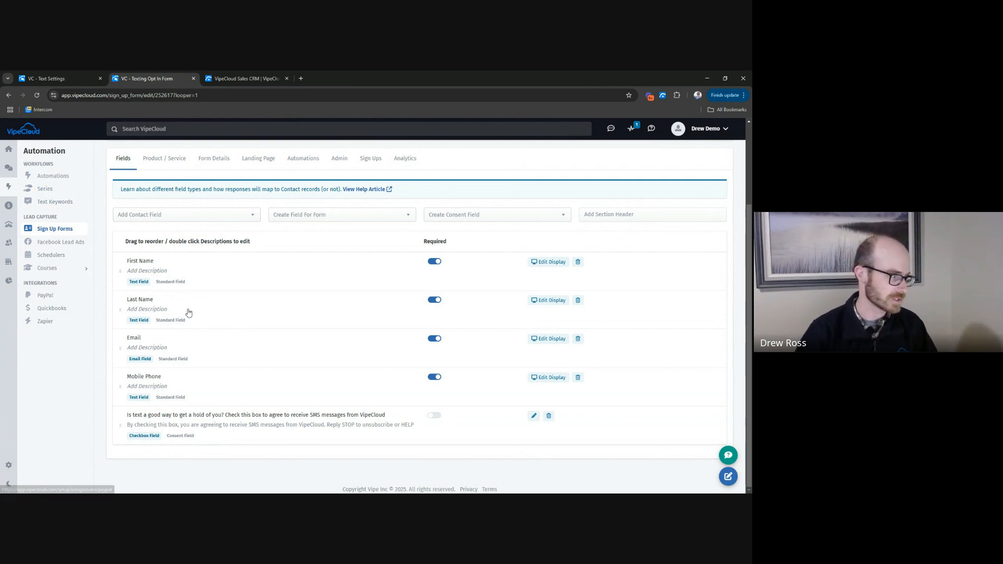
{"action": "left_click", "coordinate": [228, 82]}
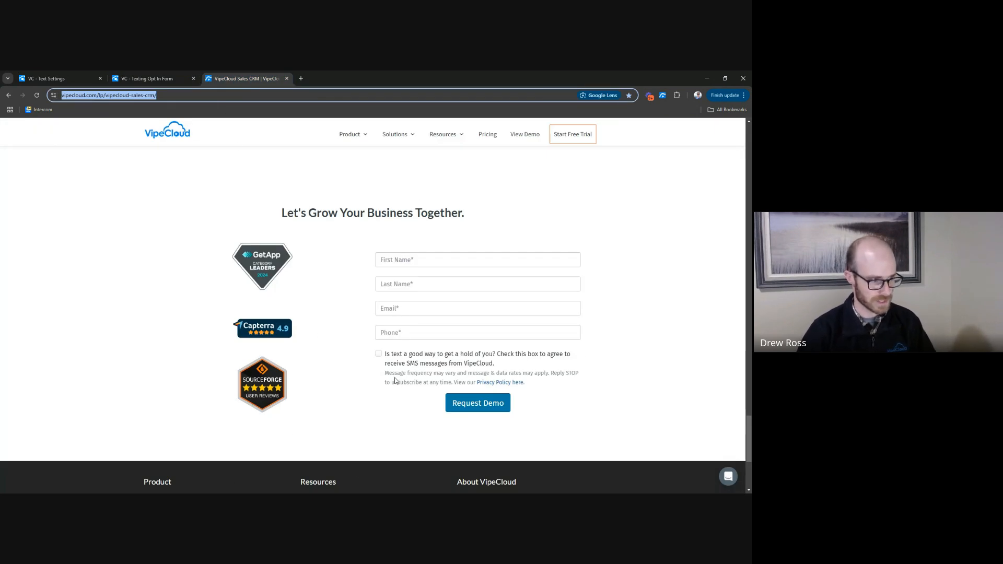
{"action": "left_click", "coordinate": [146, 79]}
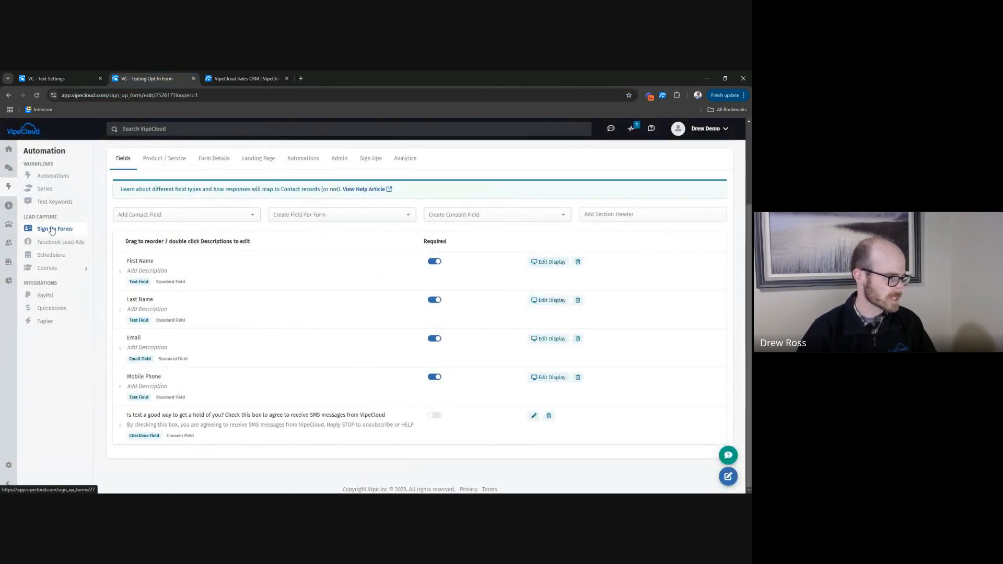
{"action": "scroll", "coordinate": [102, 249], "scroll_direction": "up", "scroll_amount": 3}
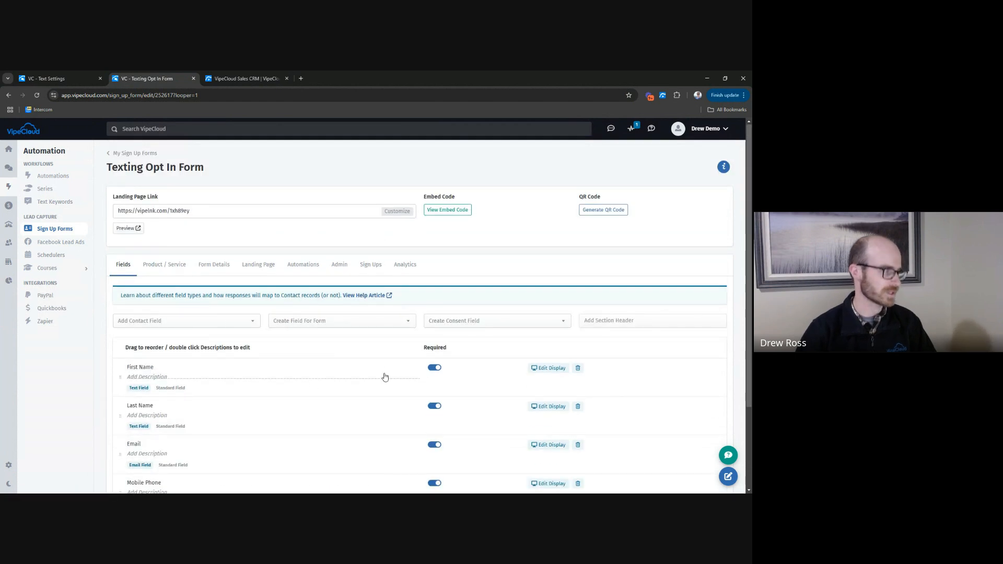
{"action": "scroll", "coordinate": [308, 345], "scroll_direction": "down", "scroll_amount": 3}
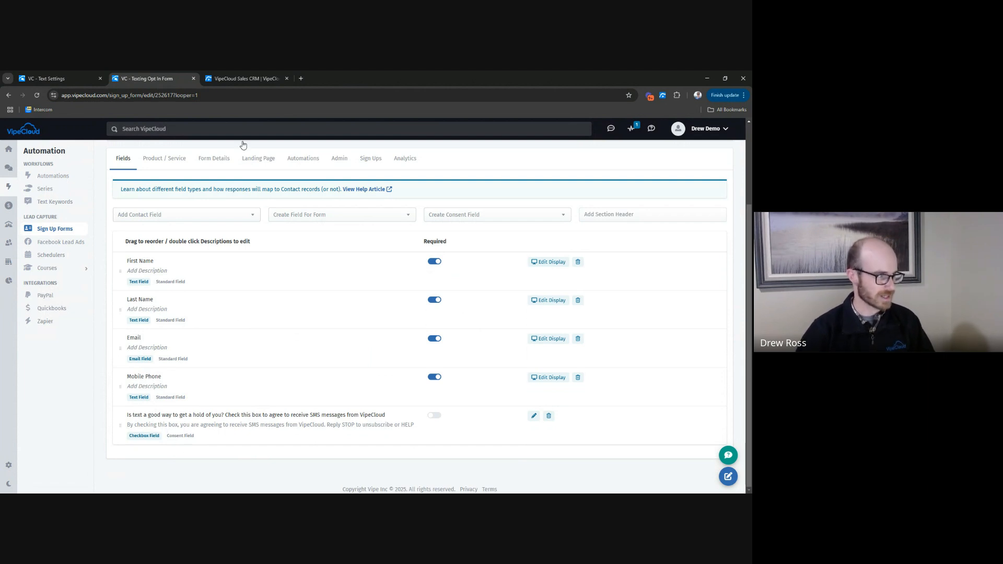
Examine the SMS consent checkbox wording on the demo request page, including the company name and the disclaimer beneath it.
{"action": "left_click", "coordinate": [252, 78]}
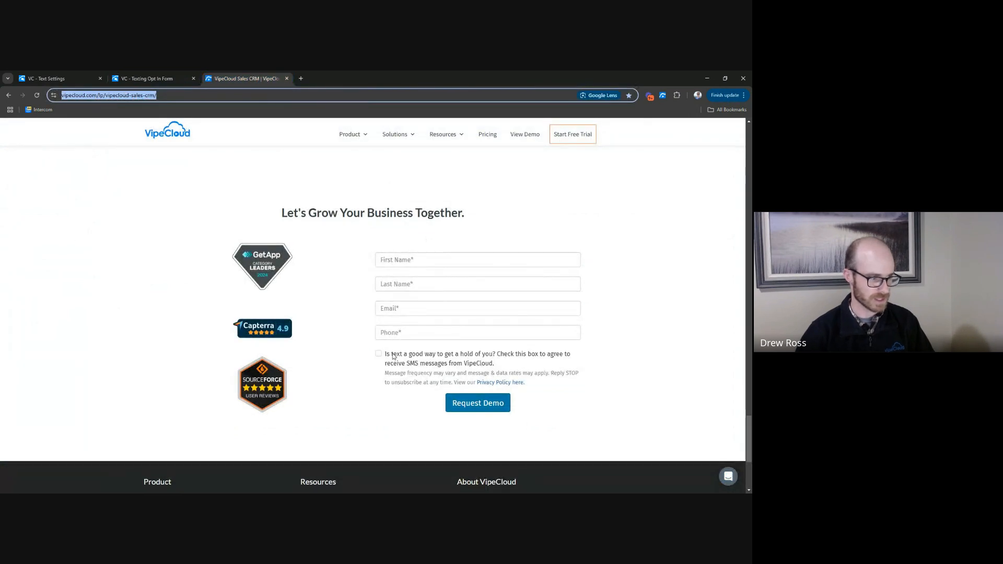
{"action": "left_click_drag", "start_coordinate": [390, 354], "coordinate": [500, 365]}
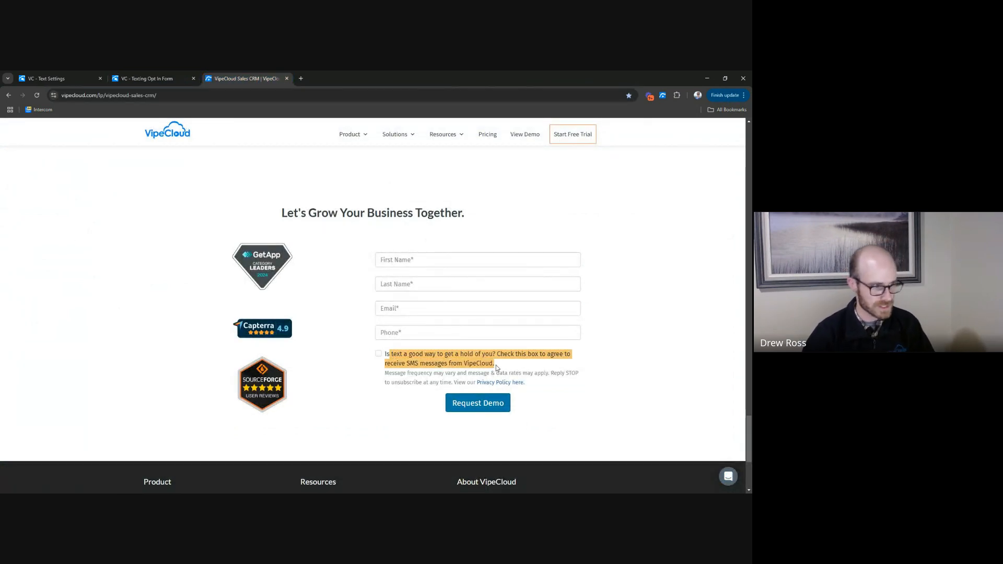
{"action": "left_click", "coordinate": [440, 360]}
{"action": "left_click", "coordinate": [439, 360]}
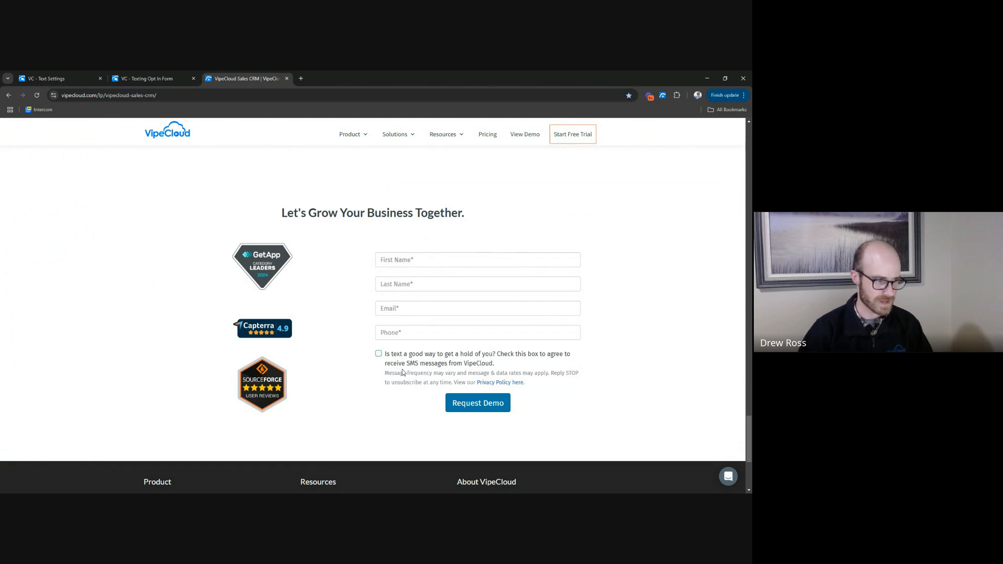
{"action": "left_click_drag", "start_coordinate": [470, 364], "coordinate": [490, 365]}
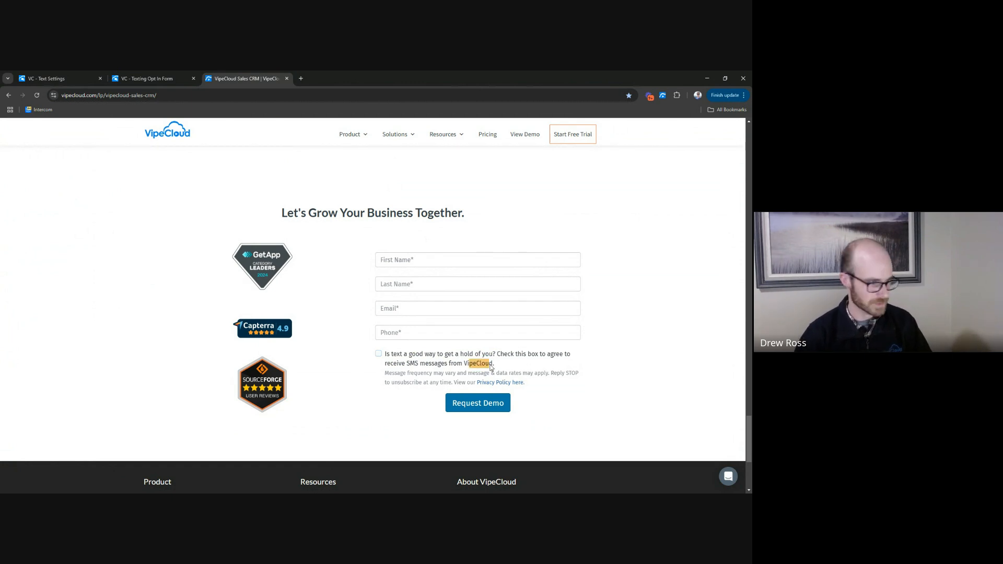
{"action": "left_click", "coordinate": [552, 389]}
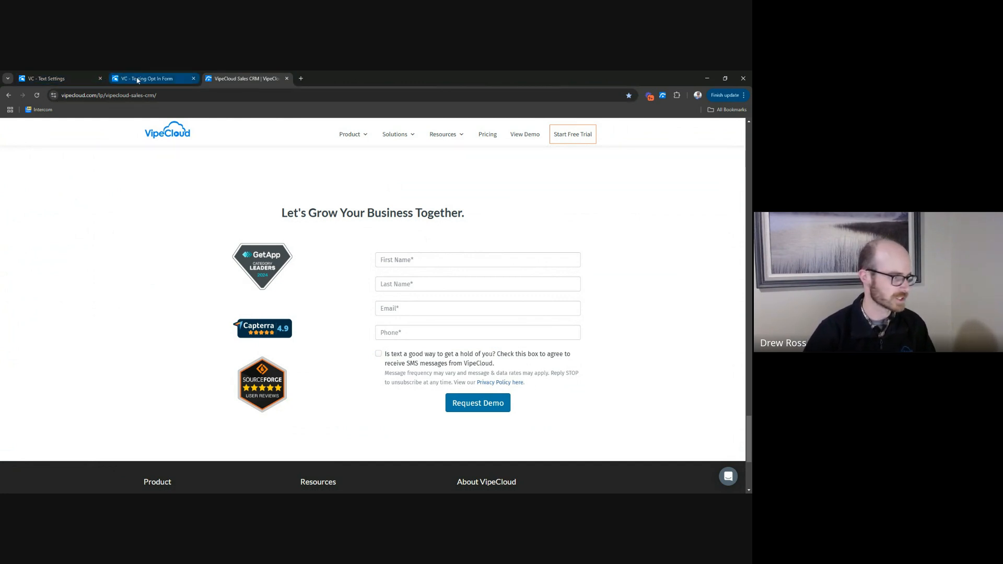
Add a Text Opt In consent field to the Texting Opt In Form, named with the demo request page's SMS checkbox wording.
{"action": "left_click", "coordinate": [151, 79]}
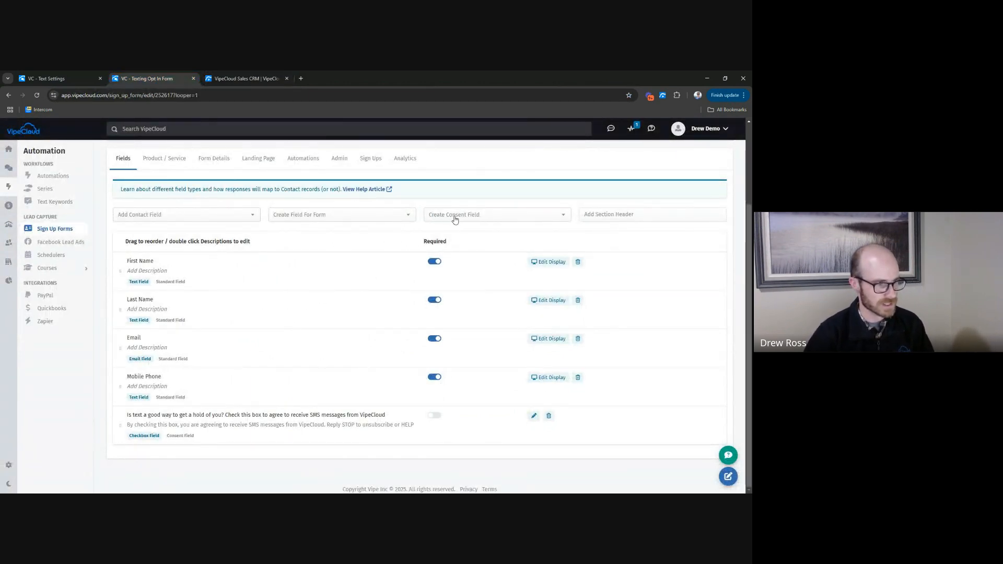
{"action": "left_click", "coordinate": [485, 218]}
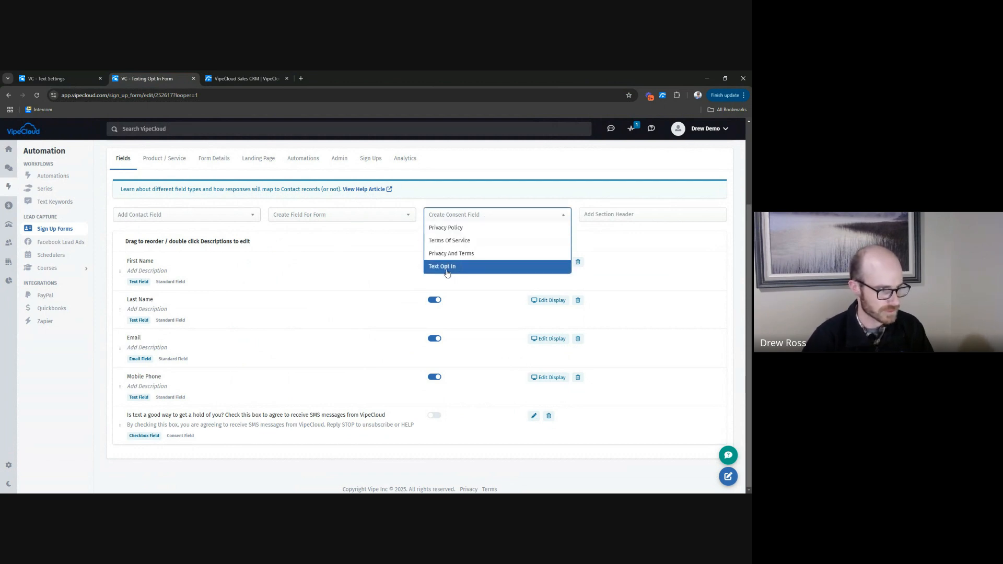
{"action": "left_click", "coordinate": [446, 268]}
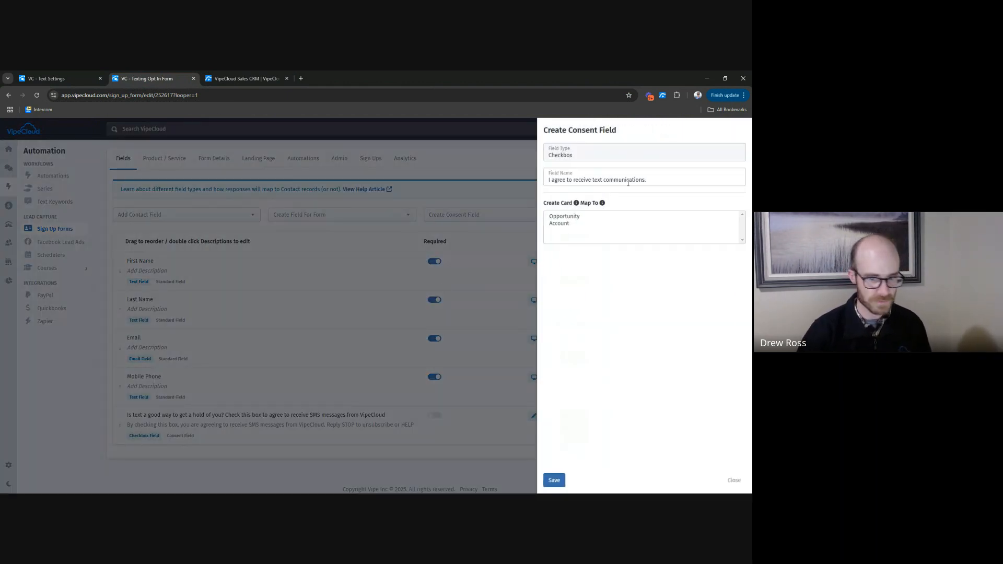
{"action": "left_click", "coordinate": [245, 78]}
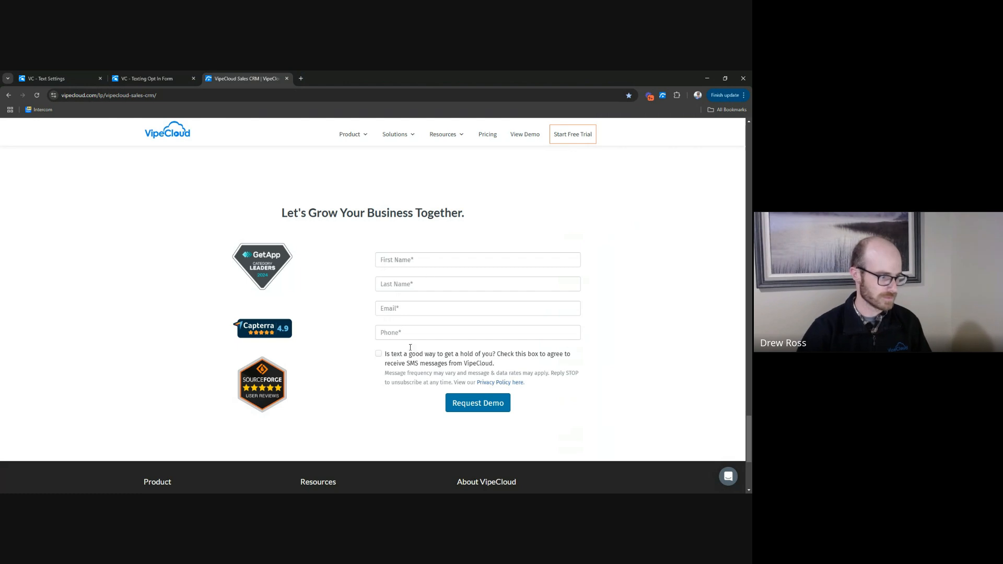
{"action": "left_click_drag", "start_coordinate": [500, 366], "coordinate": [386, 357]}
{"action": "key", "text": "ctrl+c"}
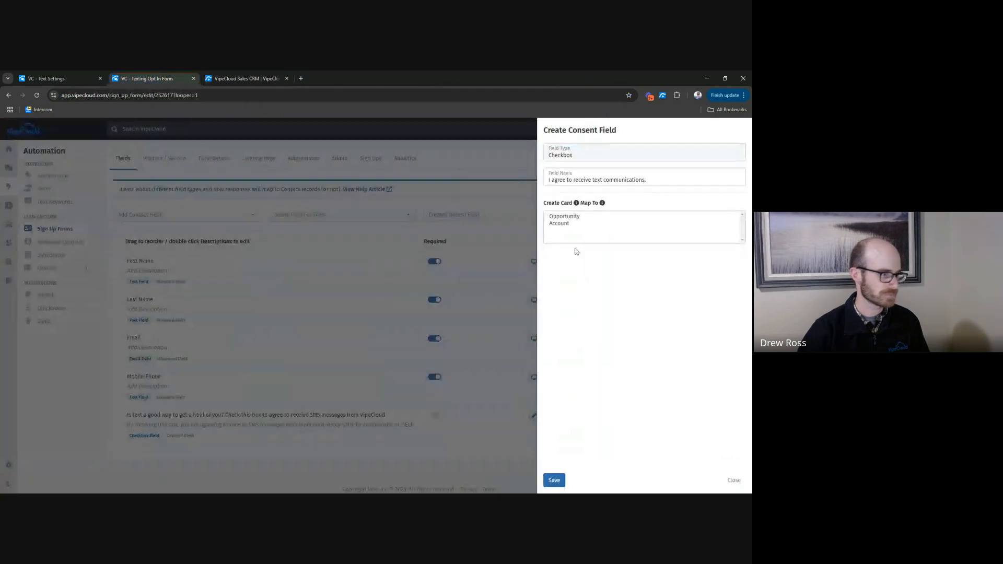
{"action": "left_click", "coordinate": [147, 79]}
{"action": "triple_click", "coordinate": [658, 181]}
{"action": "key", "text": "ctrl+v"}
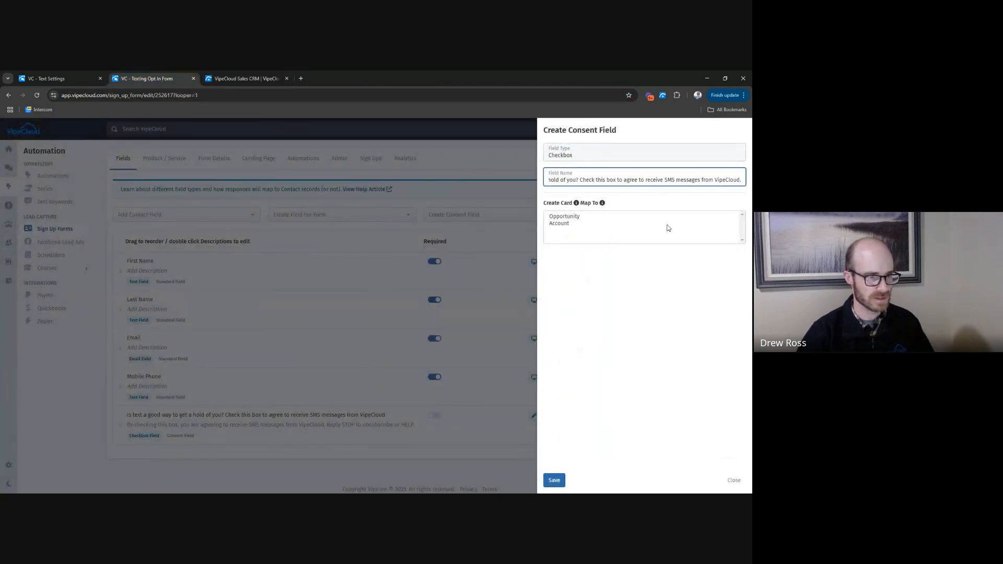
{"action": "left_click", "coordinate": [554, 480]}
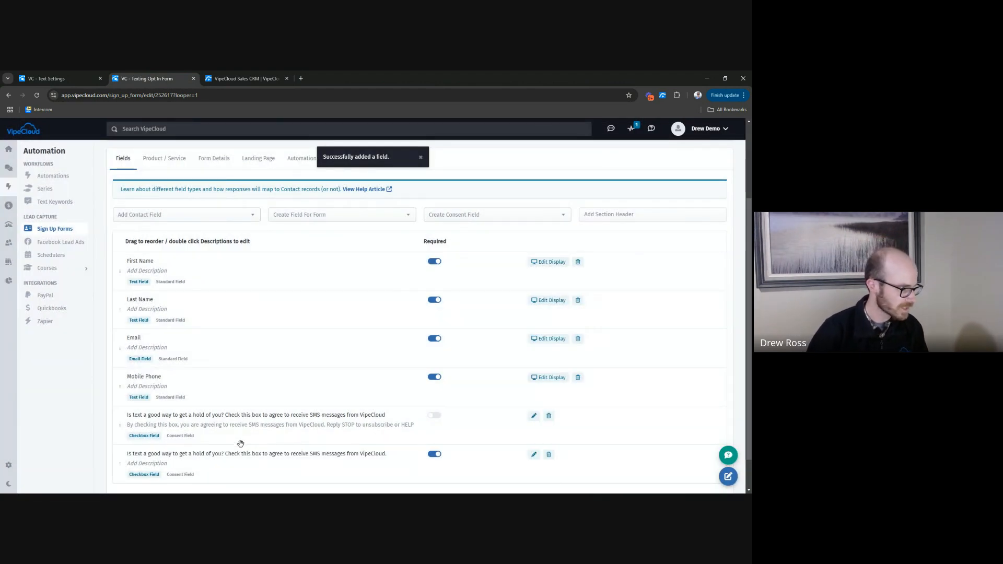
Copy the message frequency, STOP and Privacy Policy disclaimer from the demo request page into the new consent field's description as plain text.
{"action": "scroll", "coordinate": [74, 415], "scroll_direction": "down", "scroll_amount": 1}
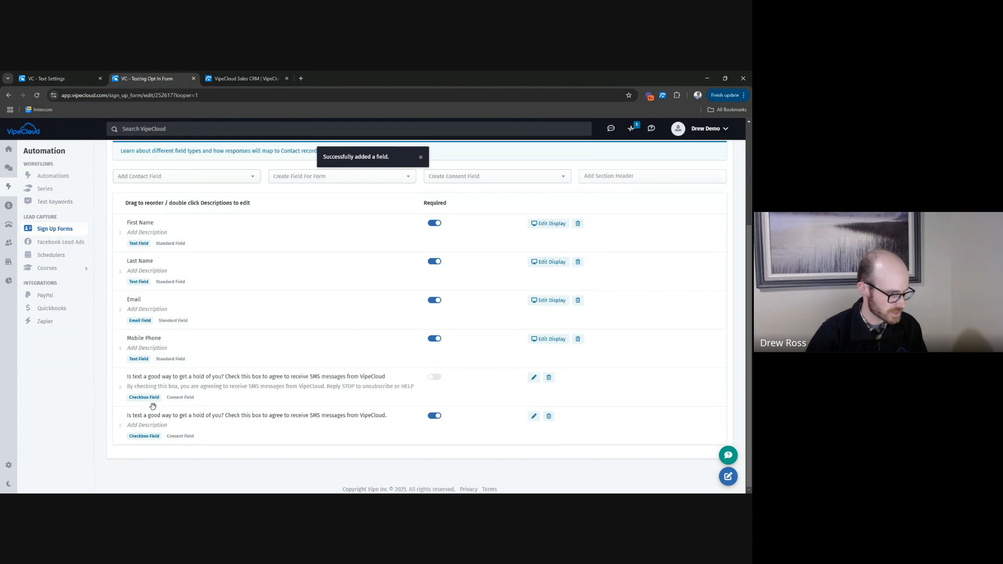
{"action": "left_click", "coordinate": [215, 80]}
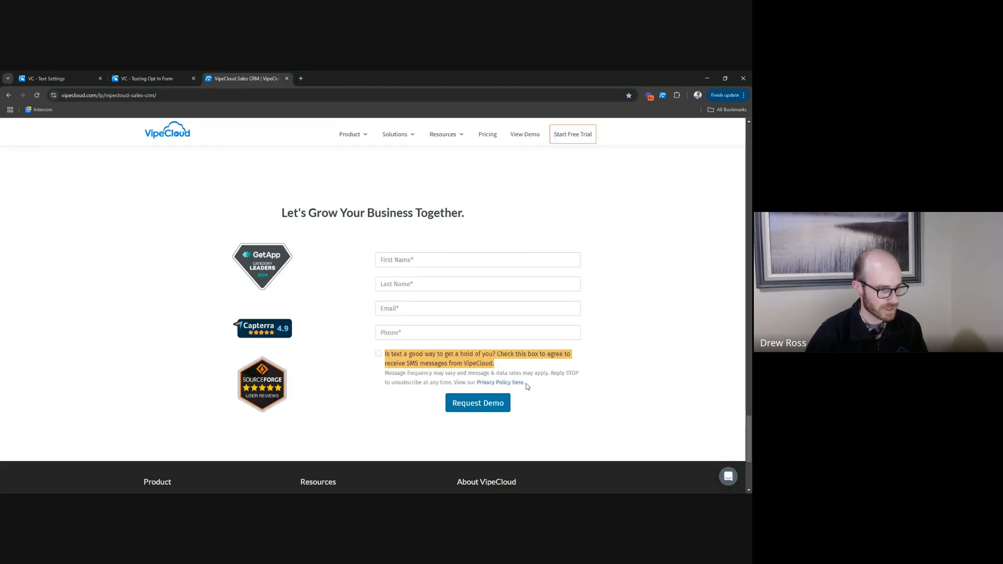
{"action": "left_click_drag", "start_coordinate": [525, 382], "coordinate": [385, 375]}
{"action": "key", "text": "ctrl+c"}
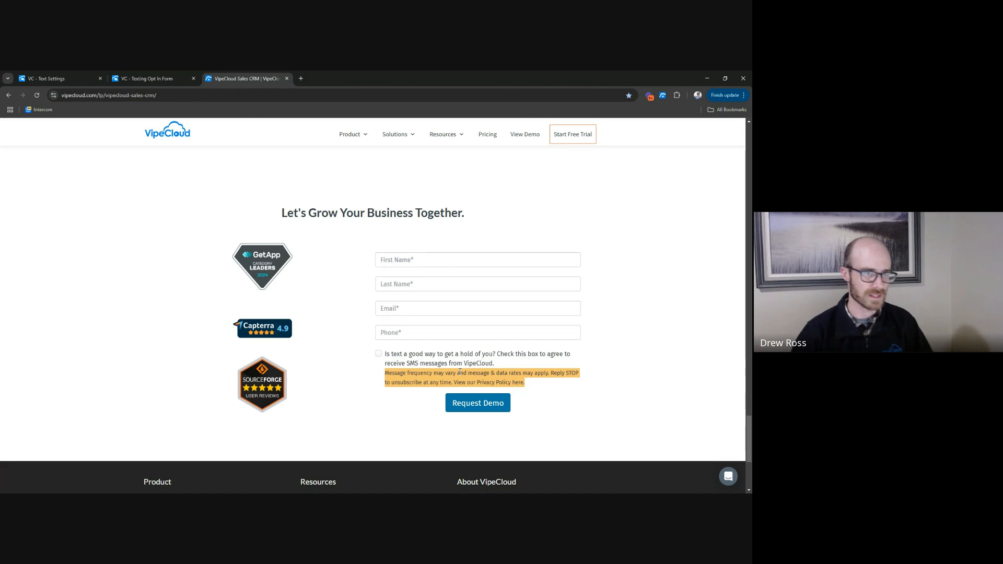
{"action": "key", "text": "ctrl+shift+Tab"}
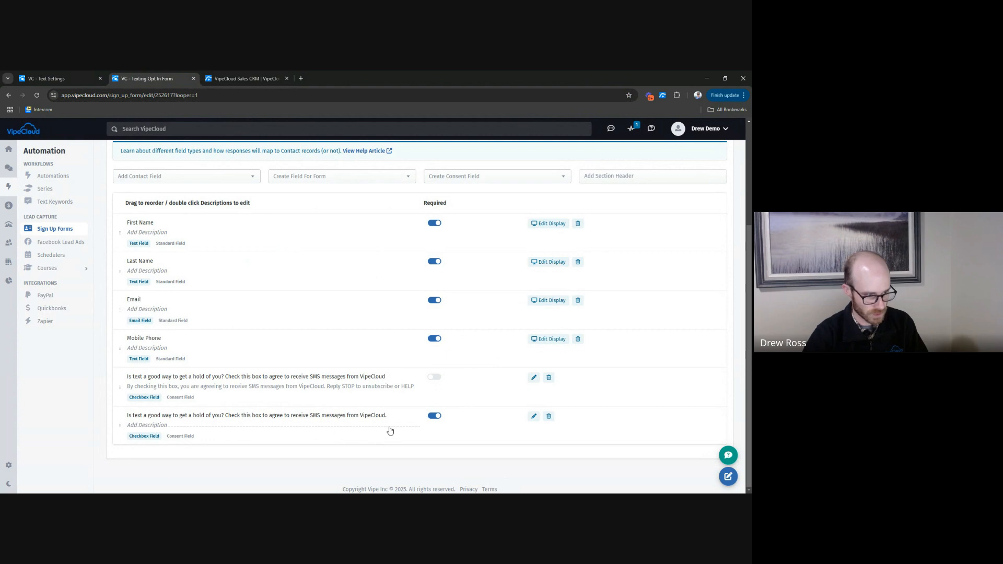
{"action": "double_click", "coordinate": [144, 428]}
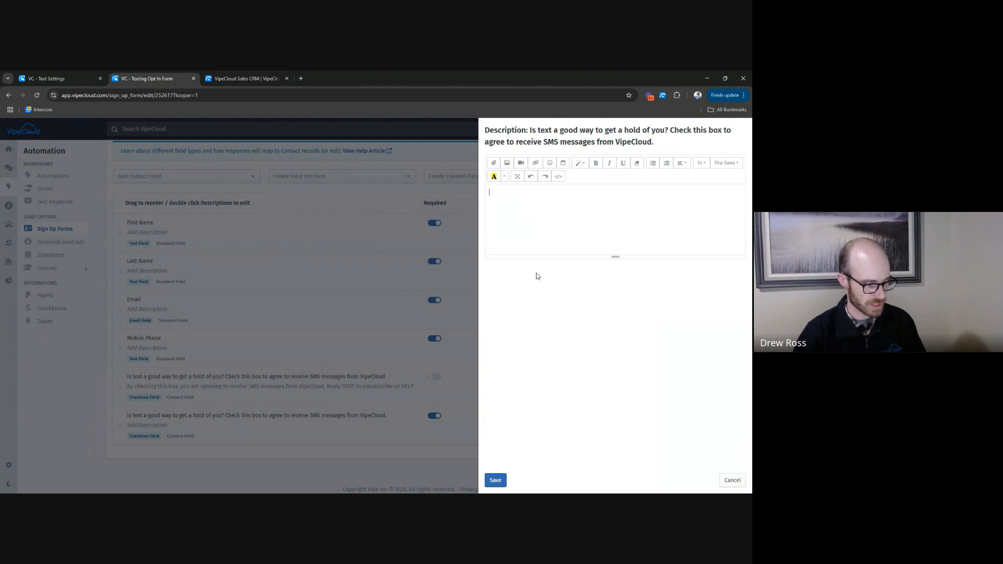
{"action": "right_click", "coordinate": [503, 194]}
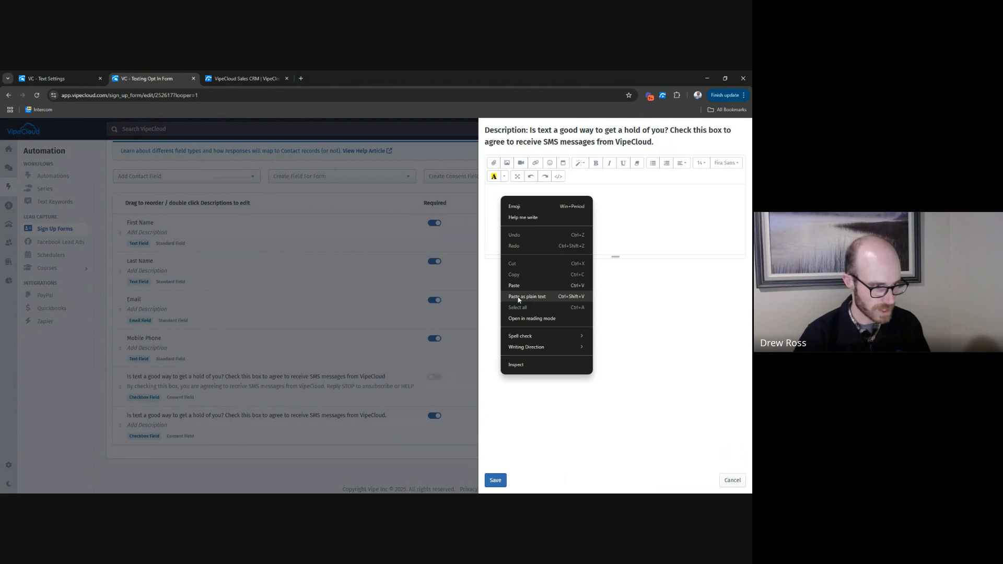
{"action": "left_click", "coordinate": [522, 297]}
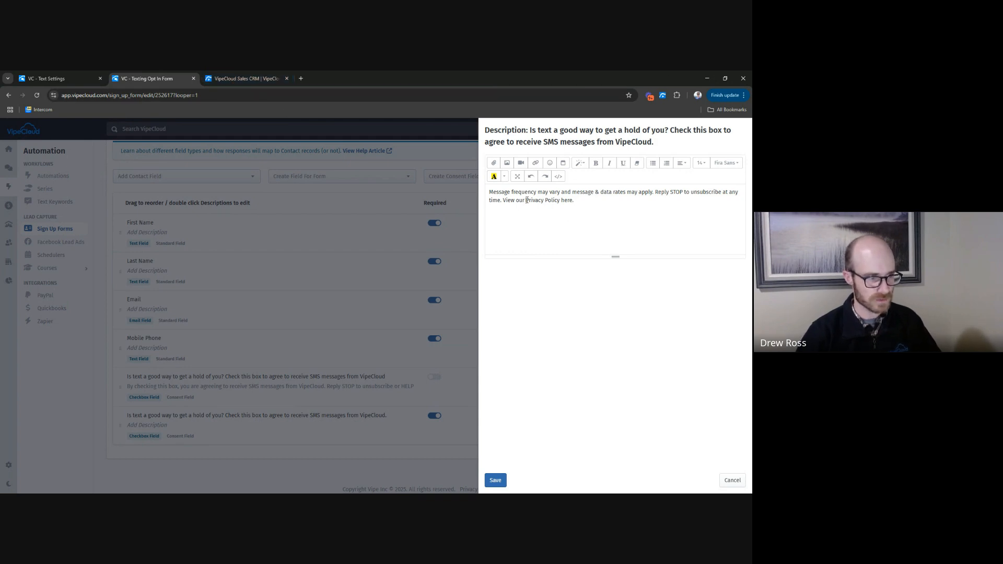
{"action": "left_click_drag", "start_coordinate": [526, 200], "coordinate": [559, 201]}
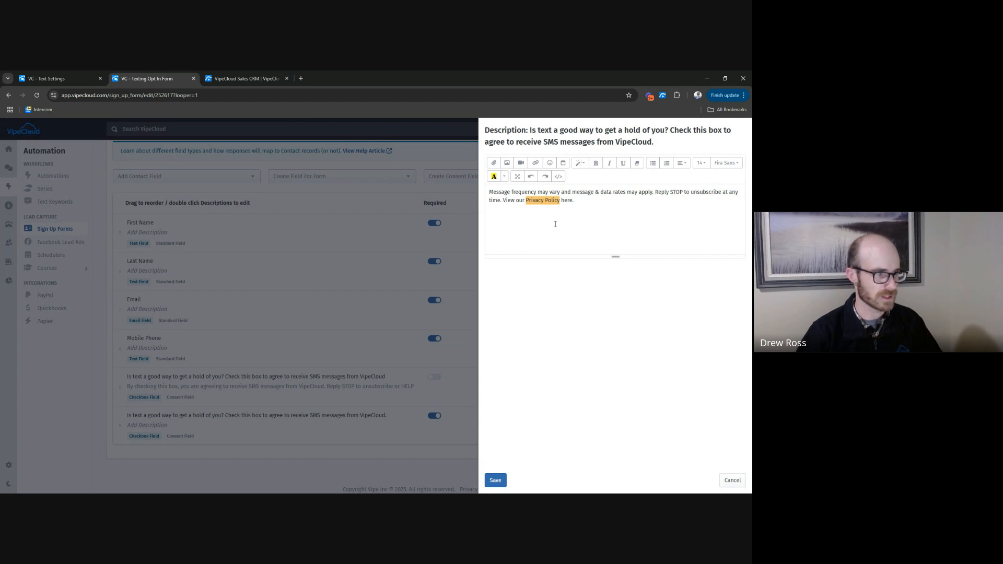
{"action": "left_click", "coordinate": [535, 163]}
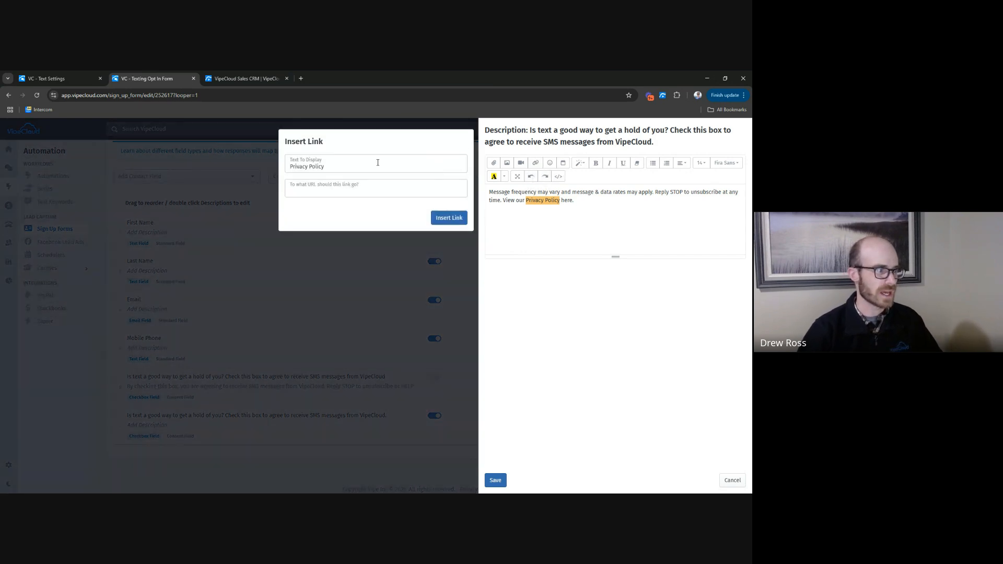
{"action": "left_click", "coordinate": [377, 189]}
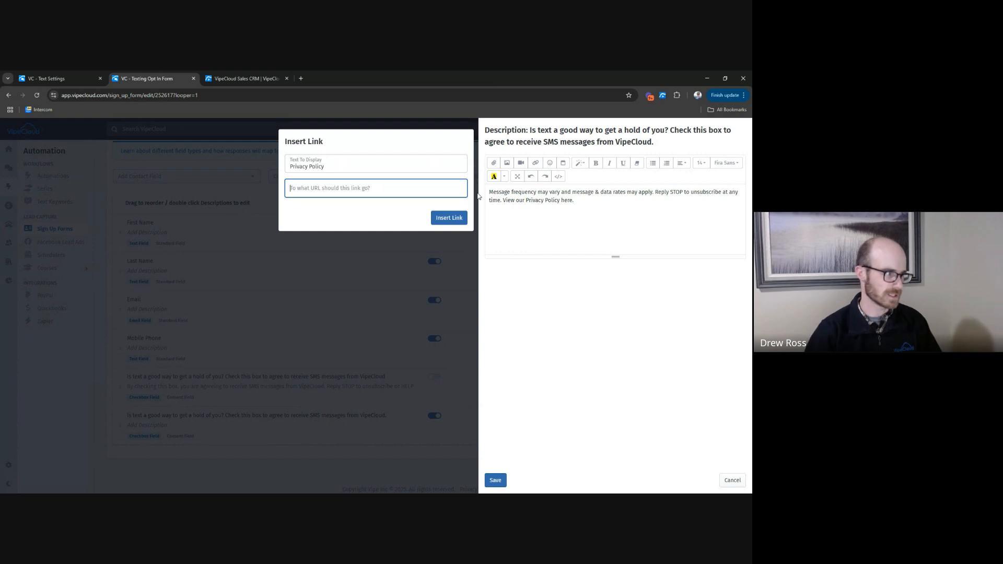
{"action": "left_click", "coordinate": [241, 78]}
{"action": "scroll", "coordinate": [426, 374], "scroll_direction": "down", "scroll_amount": 4}
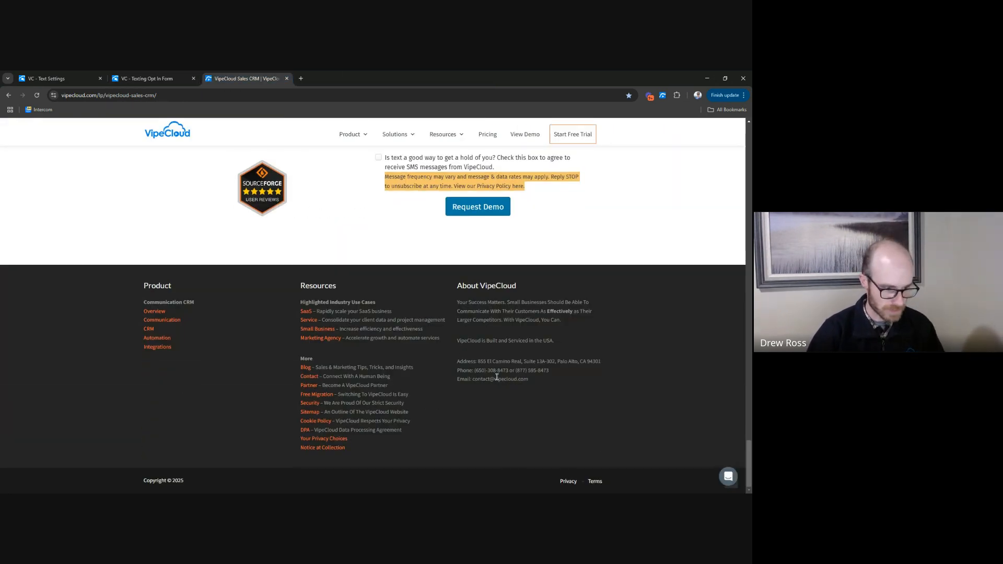
{"action": "right_click", "coordinate": [567, 481]}
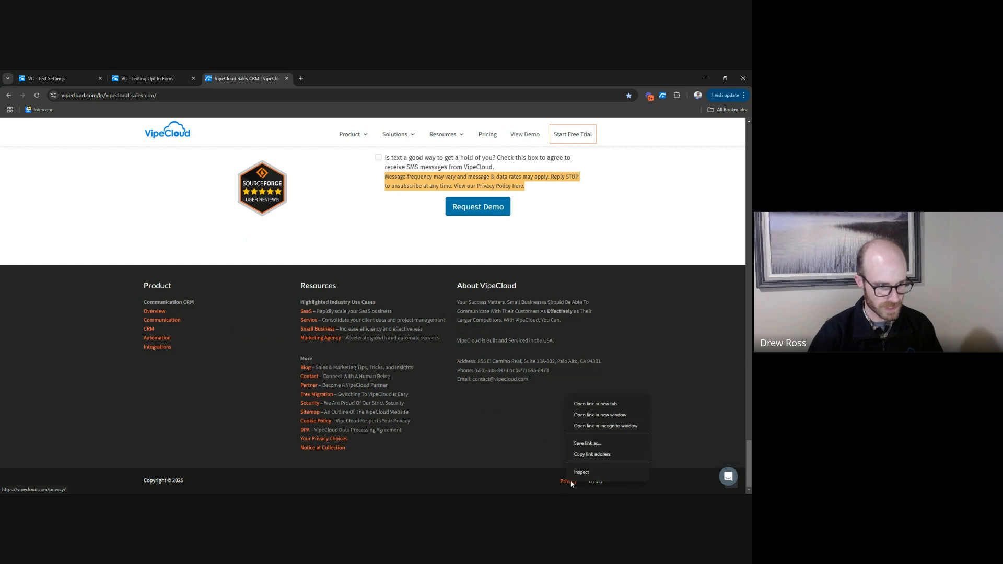
{"action": "left_click", "coordinate": [591, 454]}
{"action": "key", "text": "ctrl+shift+Tab"}
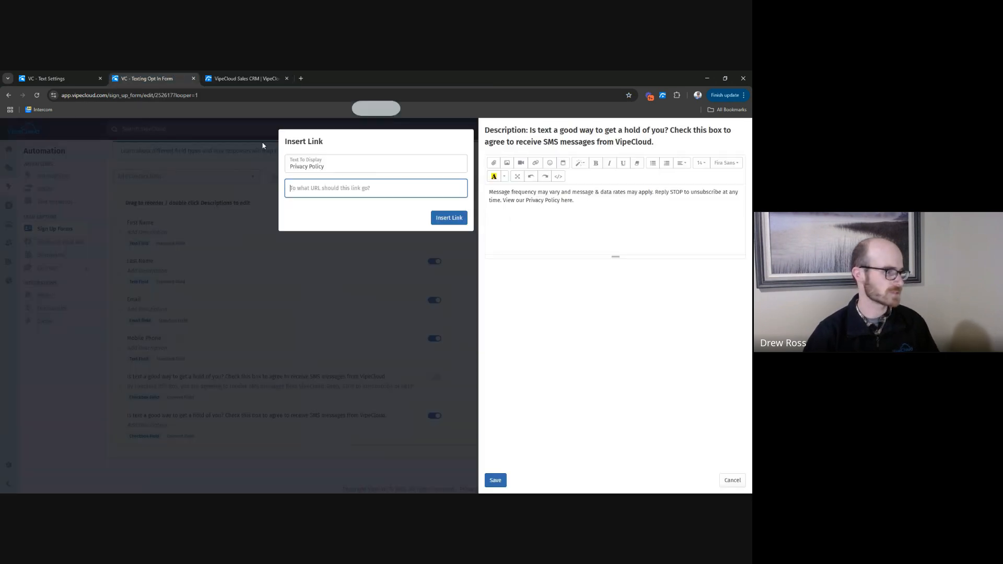
{"action": "key", "text": "ctrl+v"}
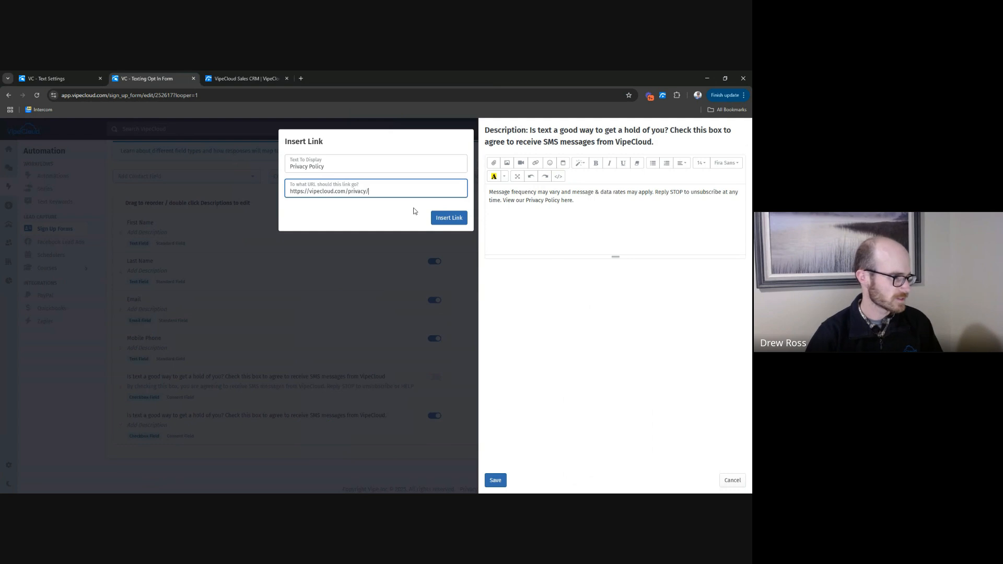
{"action": "left_click", "coordinate": [454, 219]}
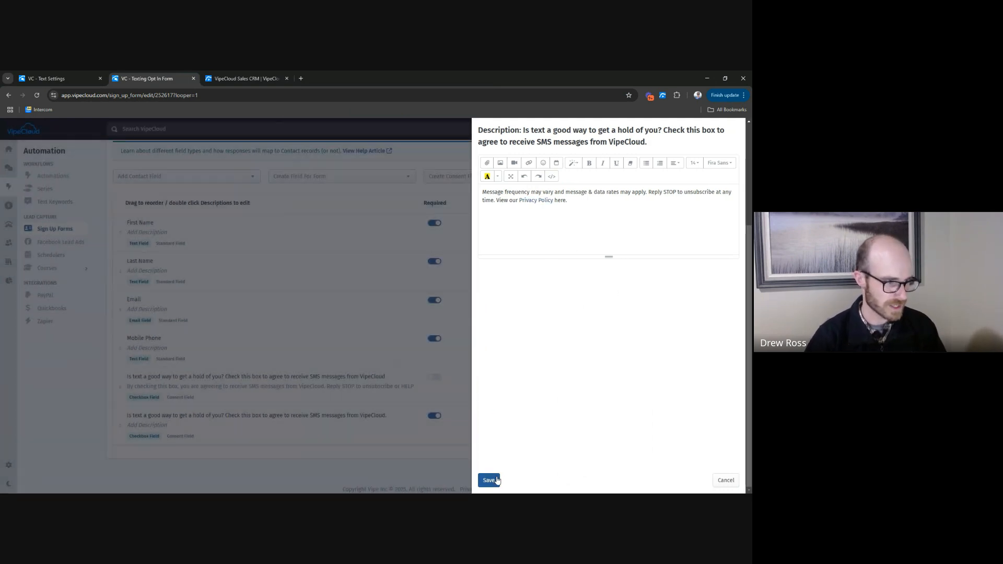
{"action": "left_click", "coordinate": [495, 480]}
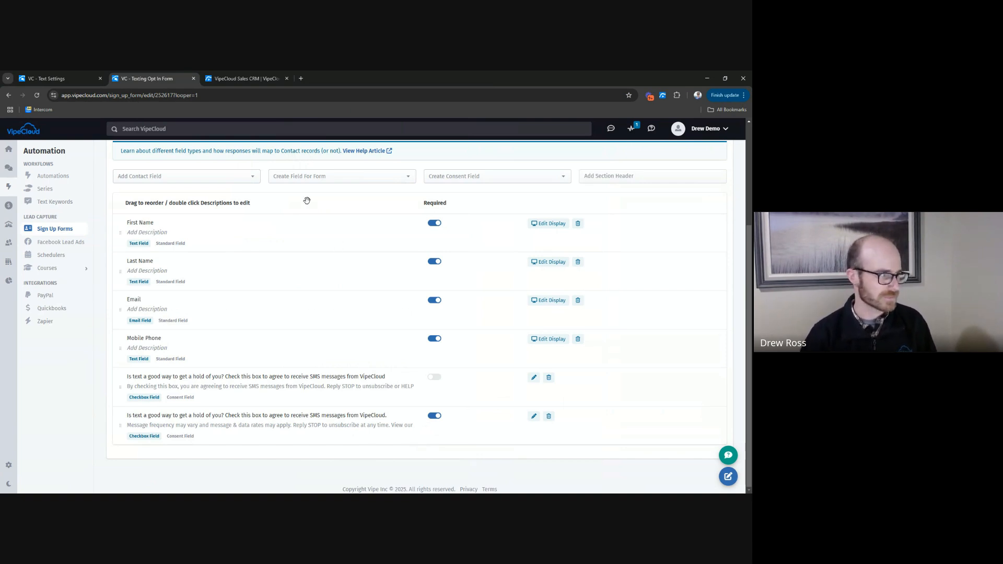
Check on the demo request page how the SMS consent checkbox behaves when ticked and unticked.
{"action": "left_click", "coordinate": [239, 79]}
{"action": "scroll", "coordinate": [695, 358], "scroll_direction": "up", "scroll_amount": 5}
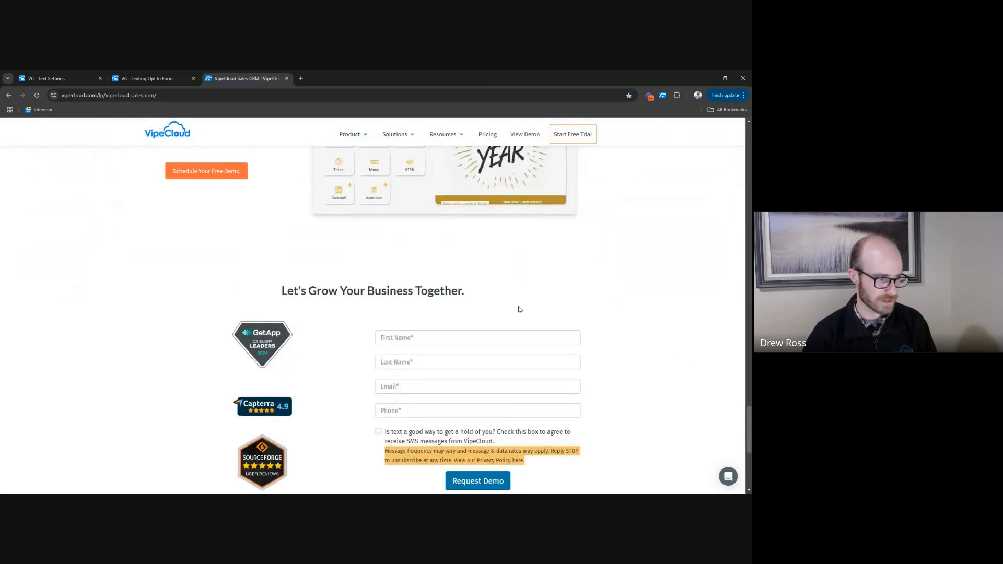
{"action": "scroll", "coordinate": [519, 309], "scroll_direction": "down", "scroll_amount": 2}
{"action": "left_click", "coordinate": [486, 316]}
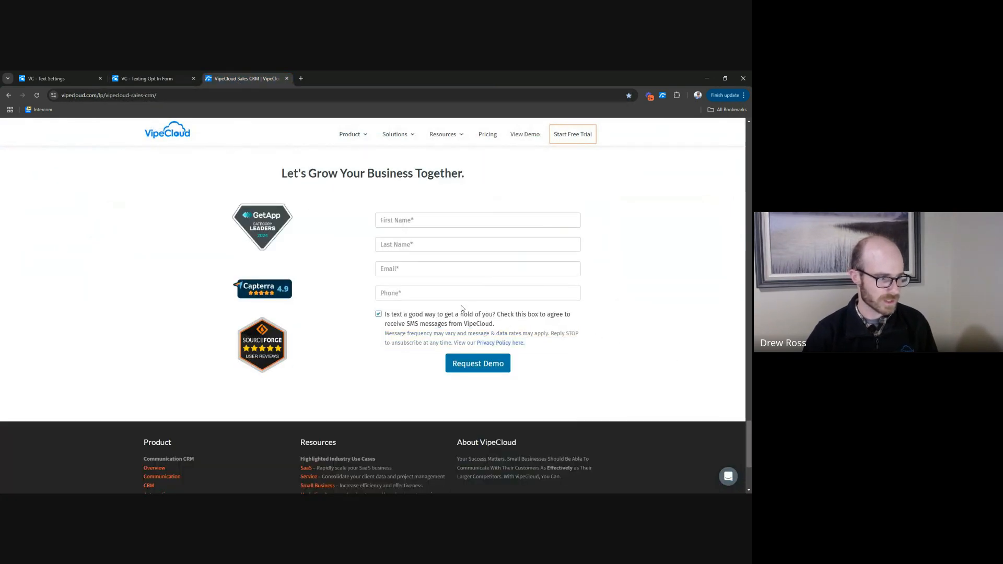
{"action": "left_click", "coordinate": [381, 316]}
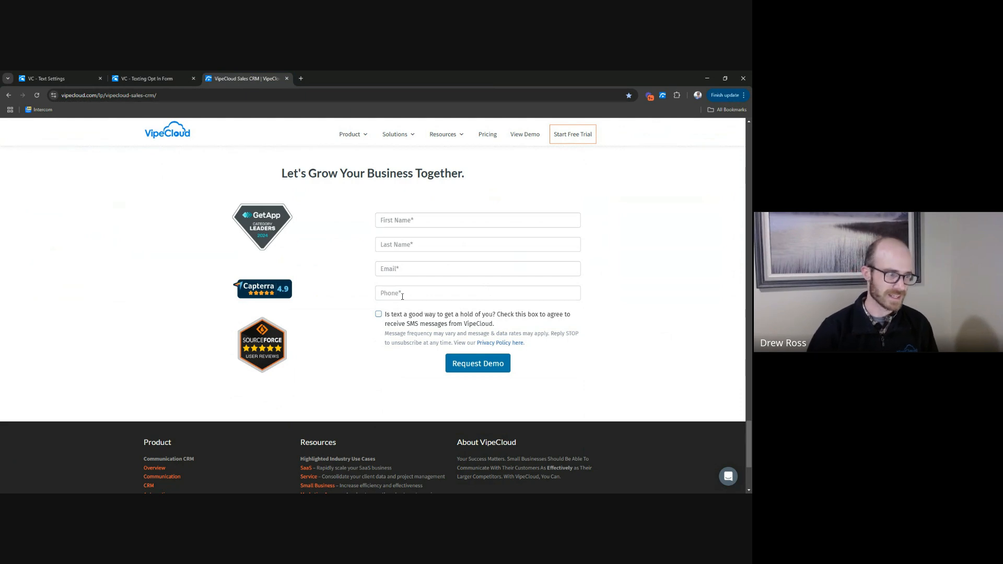
{"action": "left_click", "coordinate": [380, 315]}
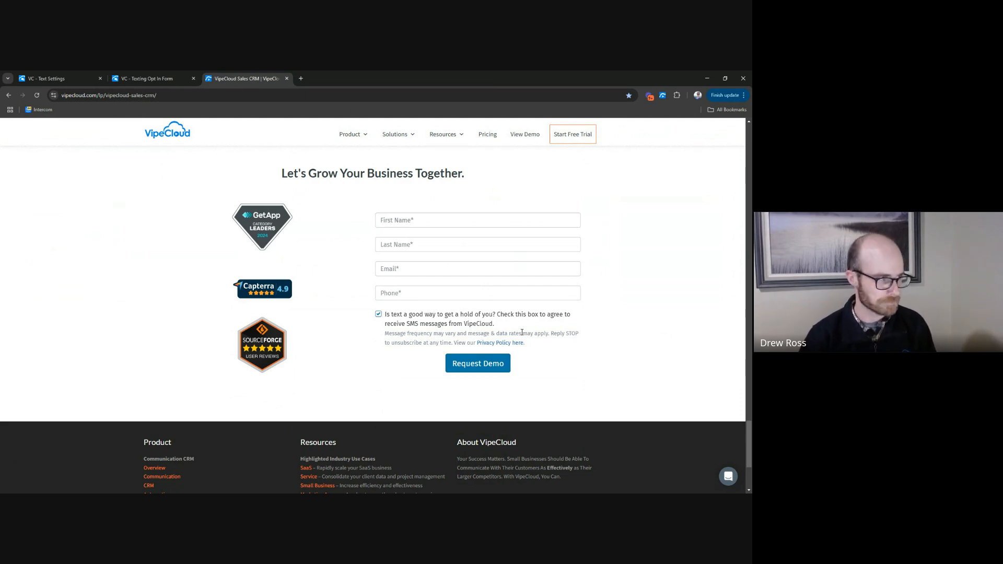
Make the newly added text consent checkbox optional on the Texting Opt In Form.
{"action": "key", "text": "ctrl+shift+Tab"}
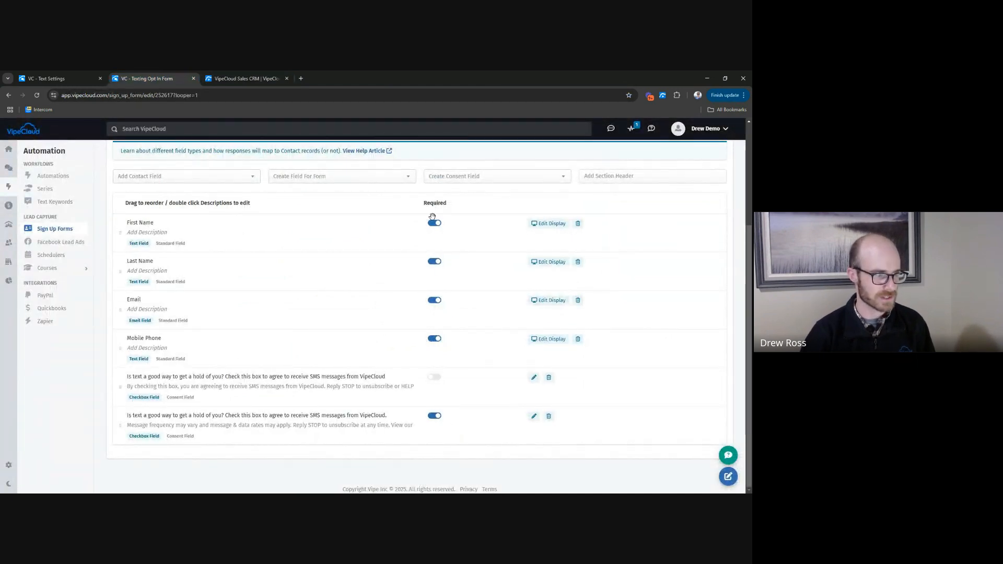
{"action": "left_click", "coordinate": [439, 418]}
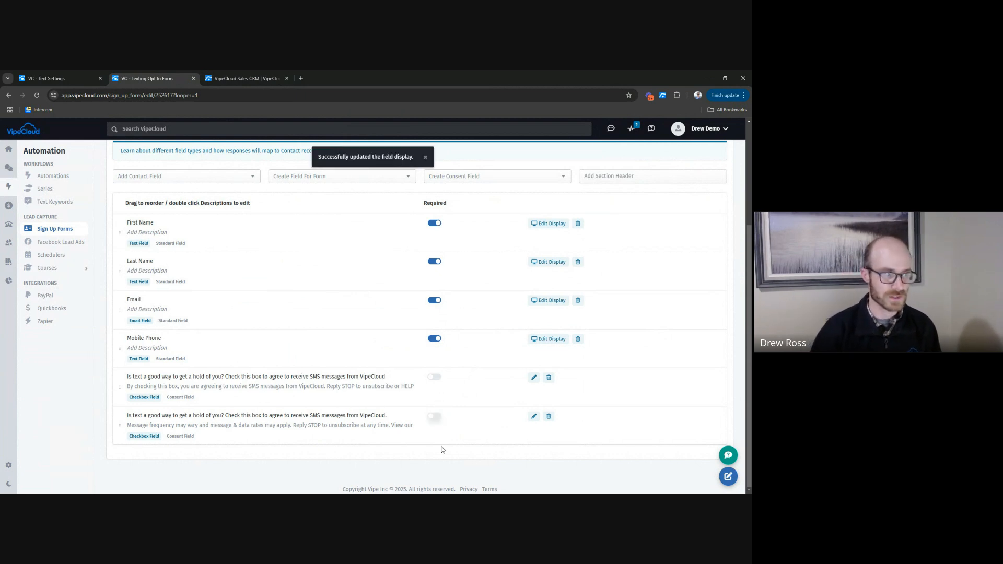